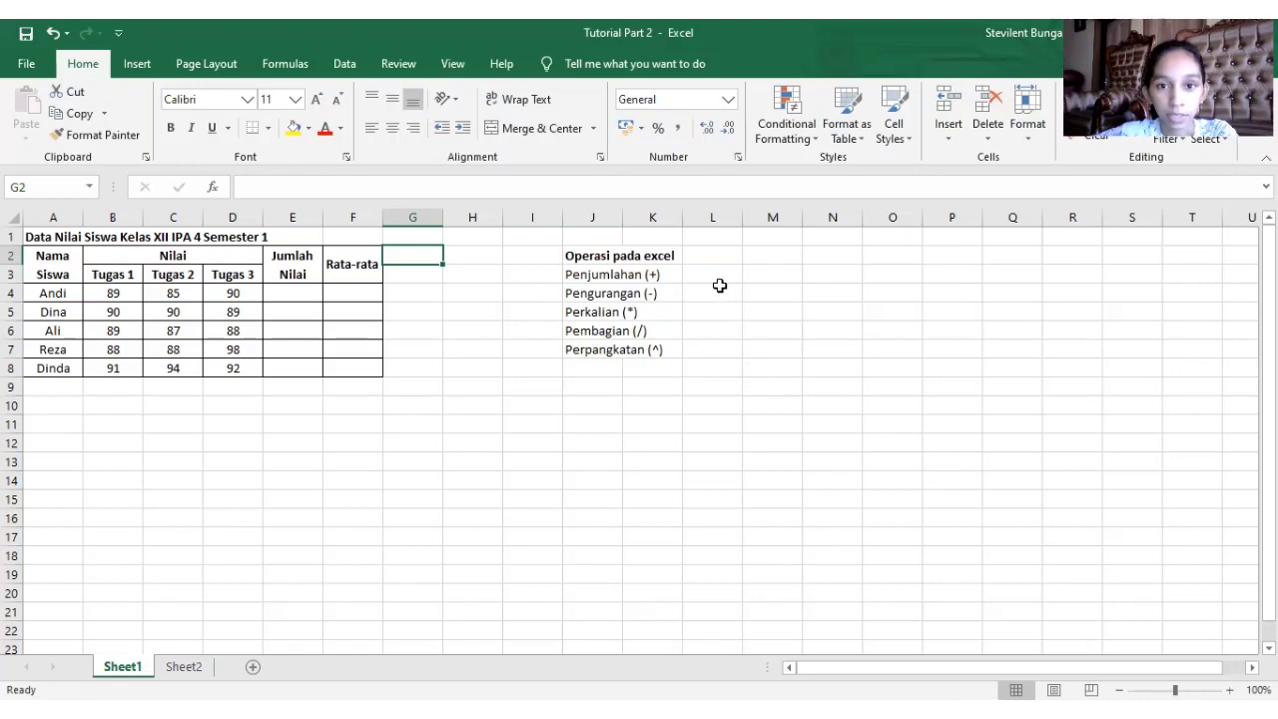
Review the list of arithmetic operators from Penjumlahan to Perpangkatan row by row.
left_click(665, 273)
left_click(731, 290)
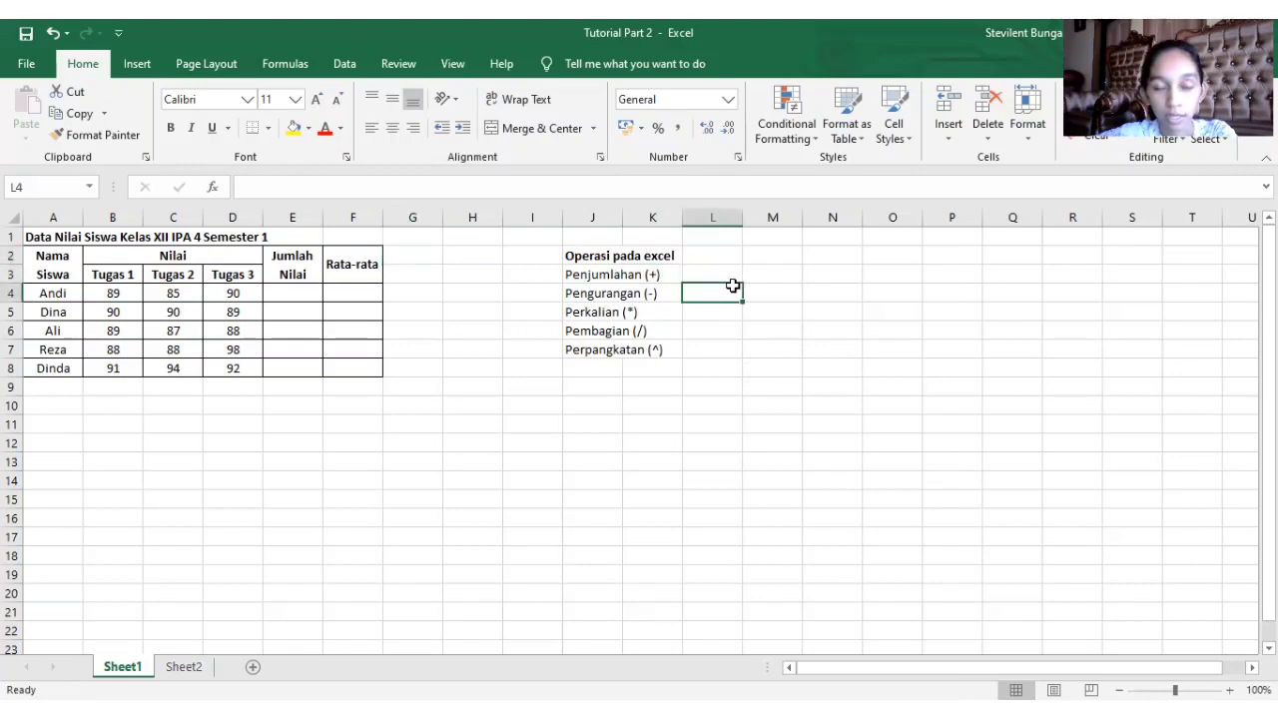
left_click(733, 276)
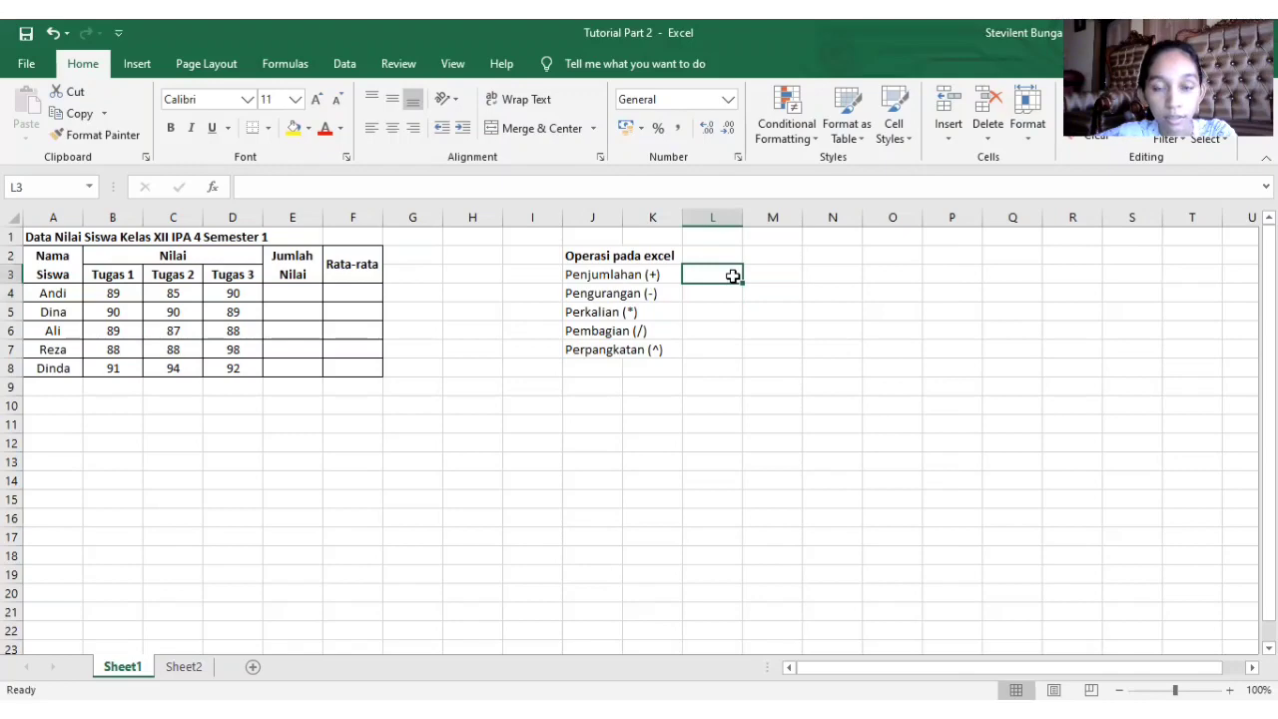
left_click(733, 293)
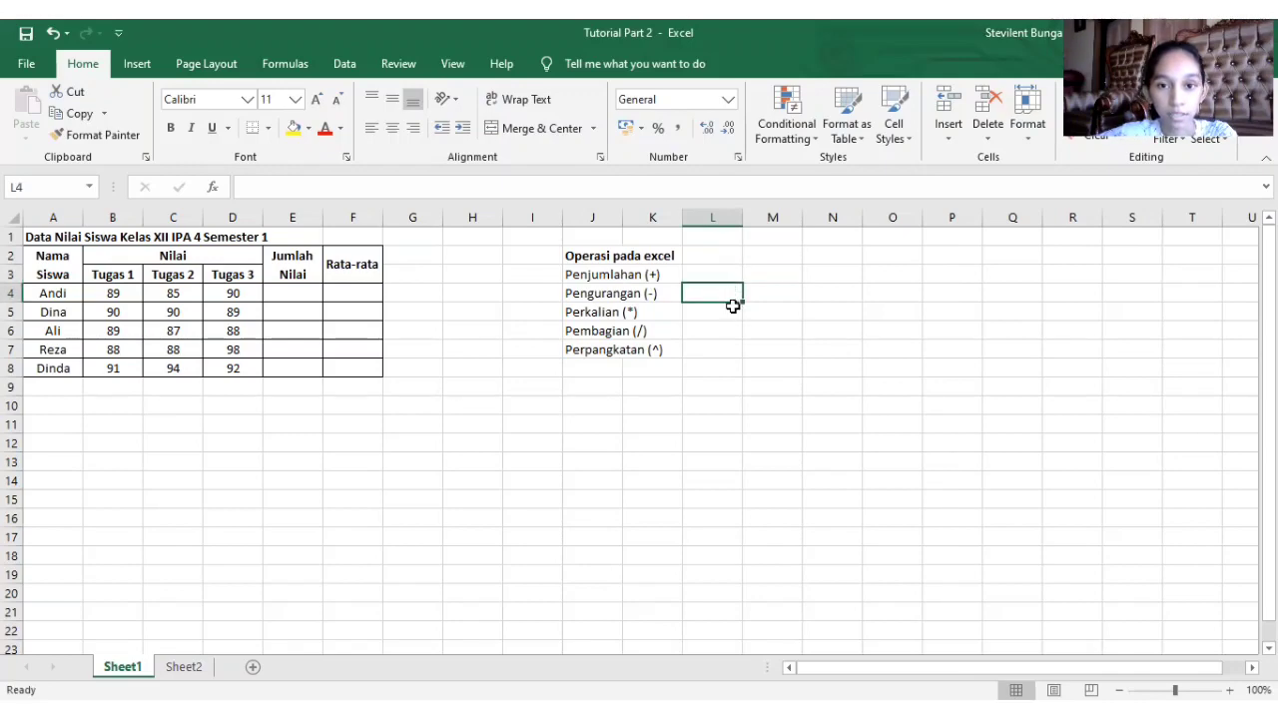
left_click(727, 312)
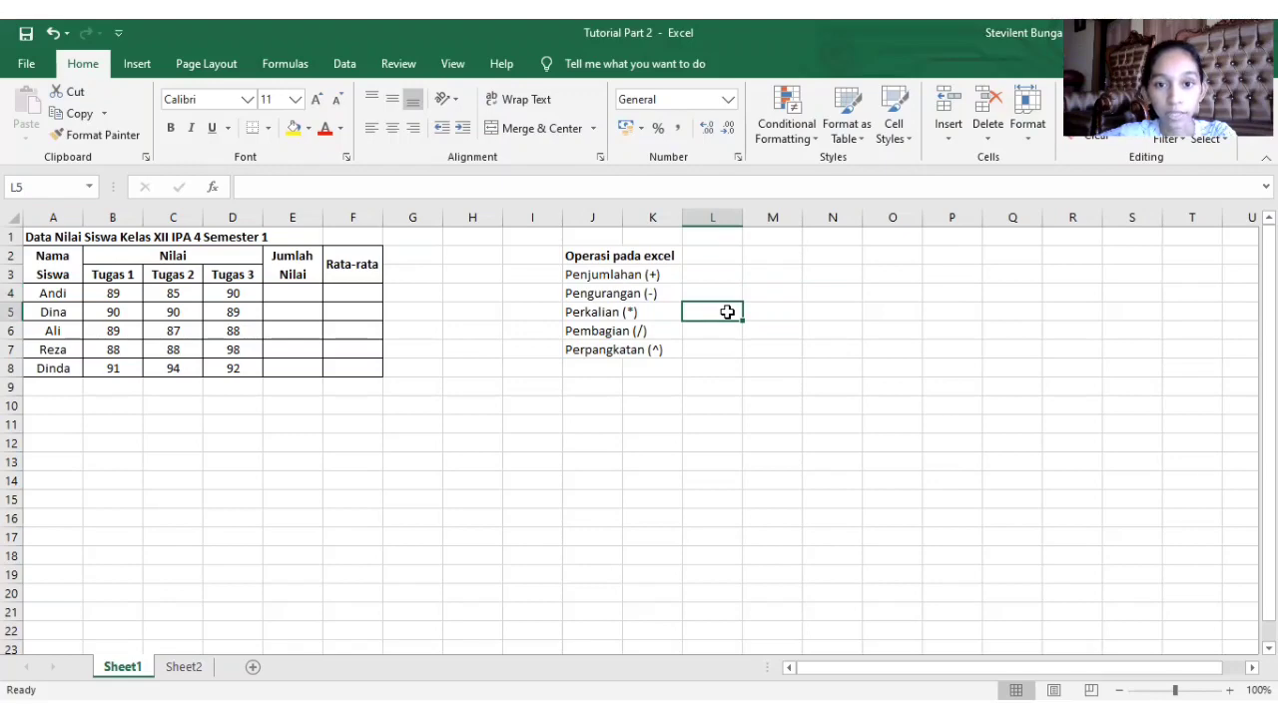
left_click(725, 329)
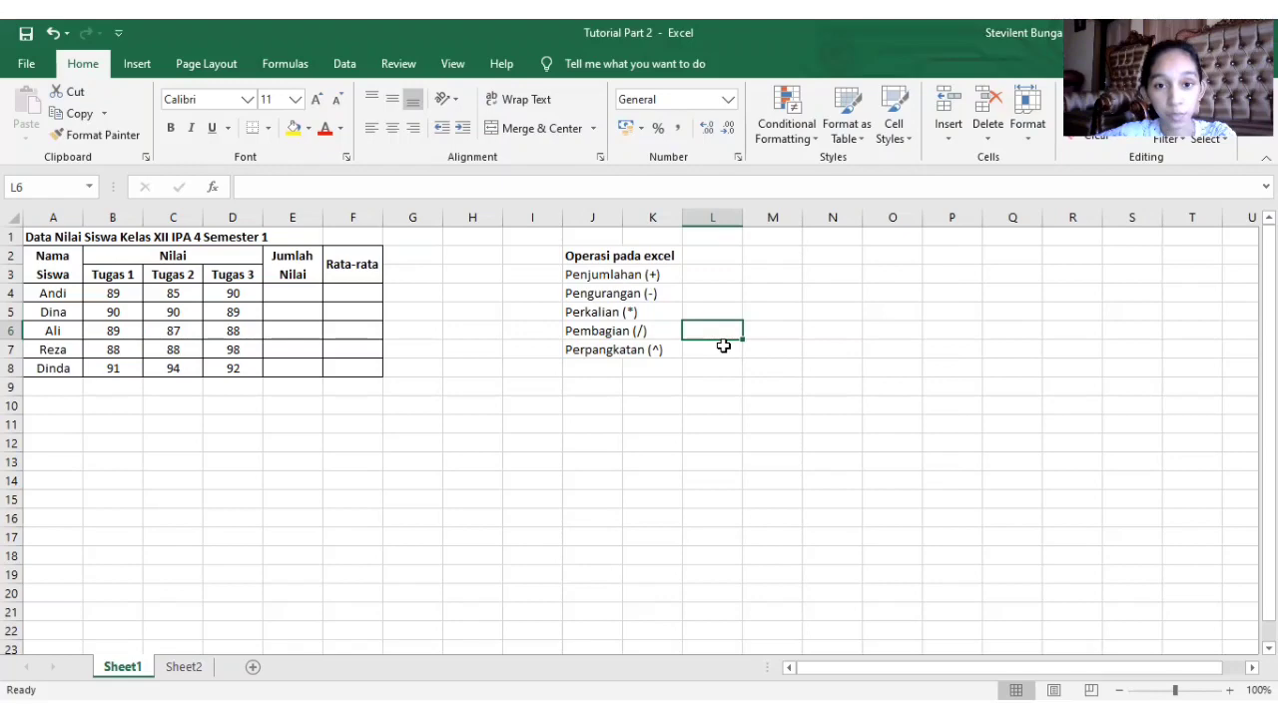
left_click(723, 349)
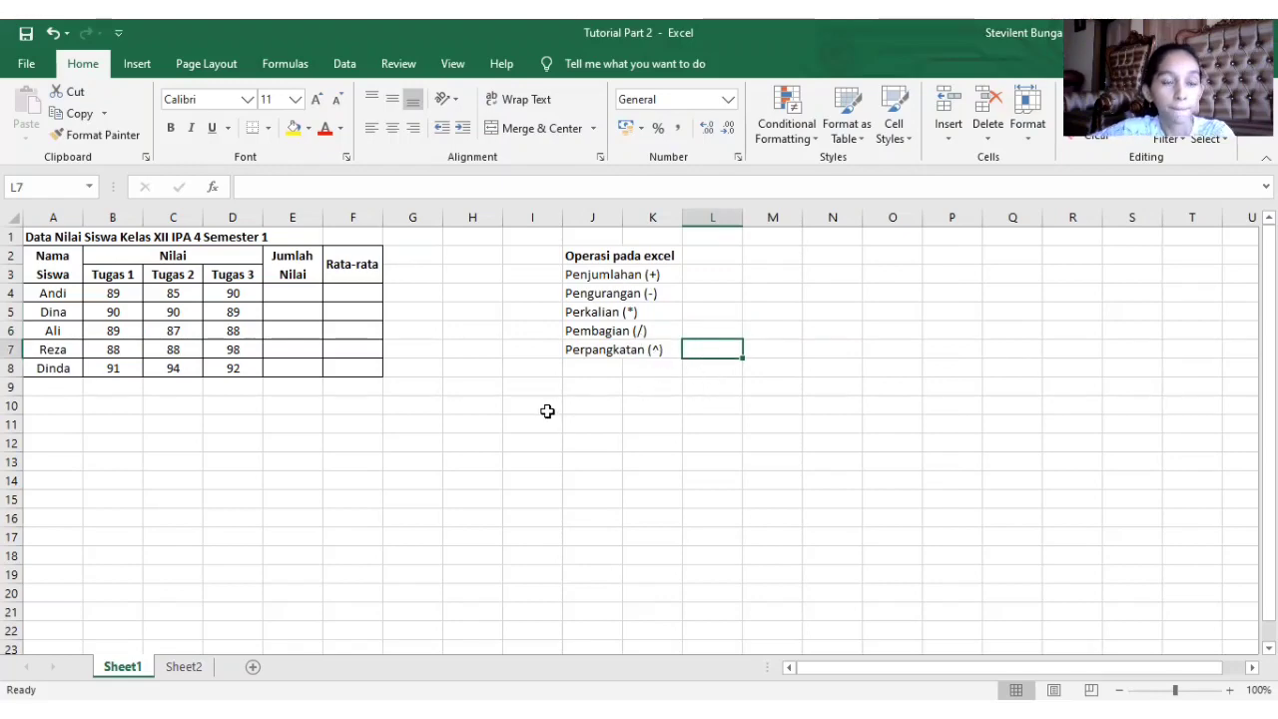
Enter the formula =B4+C4+D4 in E4 to add up the first student's three Tugas scores.
left_click(301, 292)
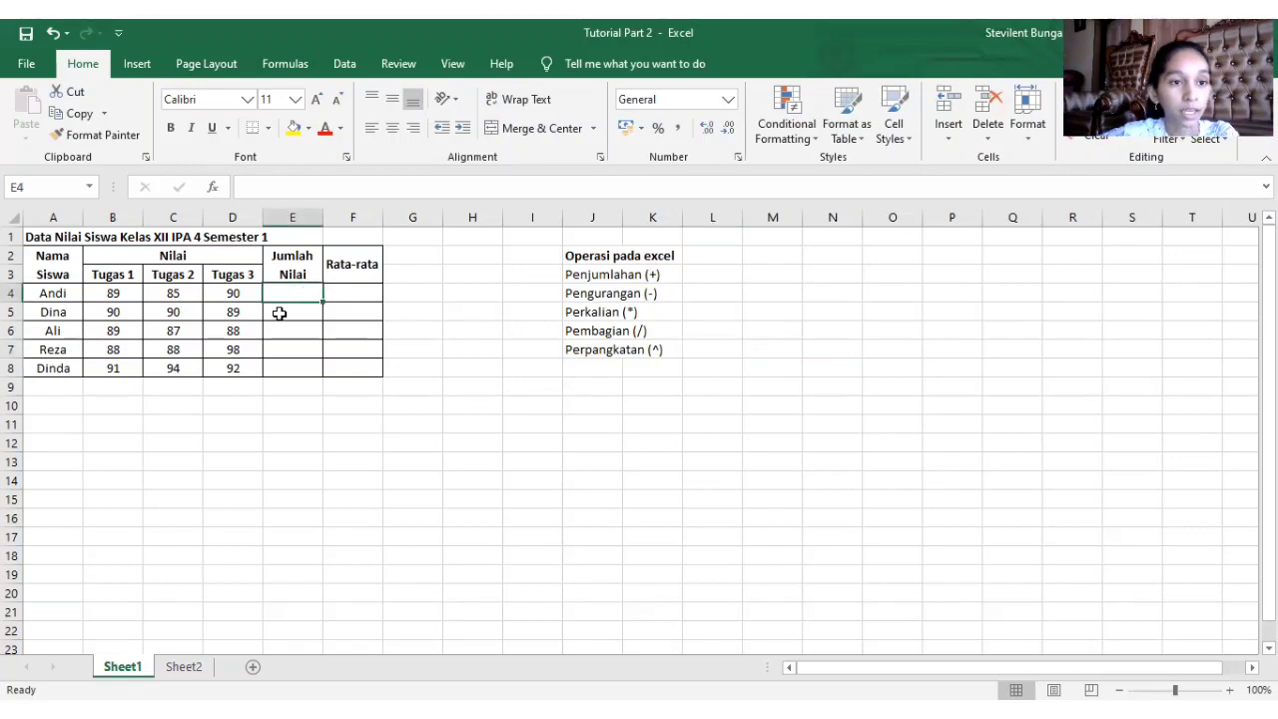
left_click(126, 296)
left_click(165, 294)
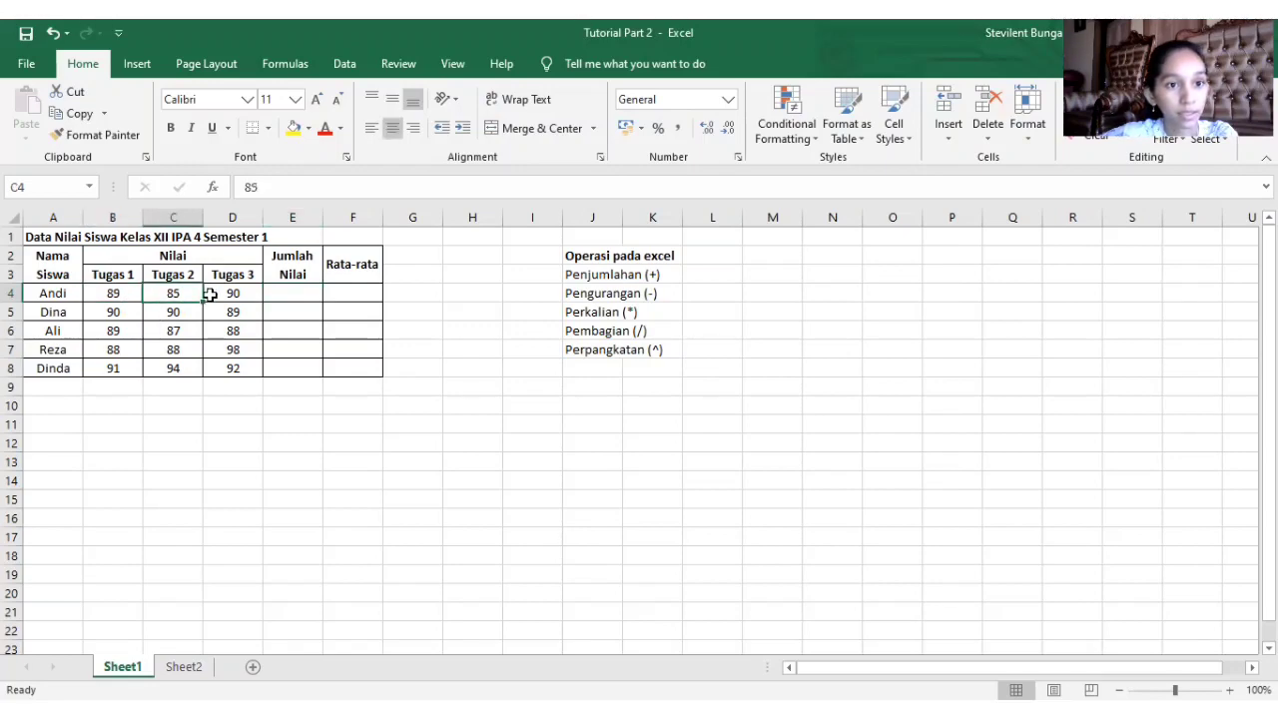
left_click(214, 295)
left_click(299, 296)
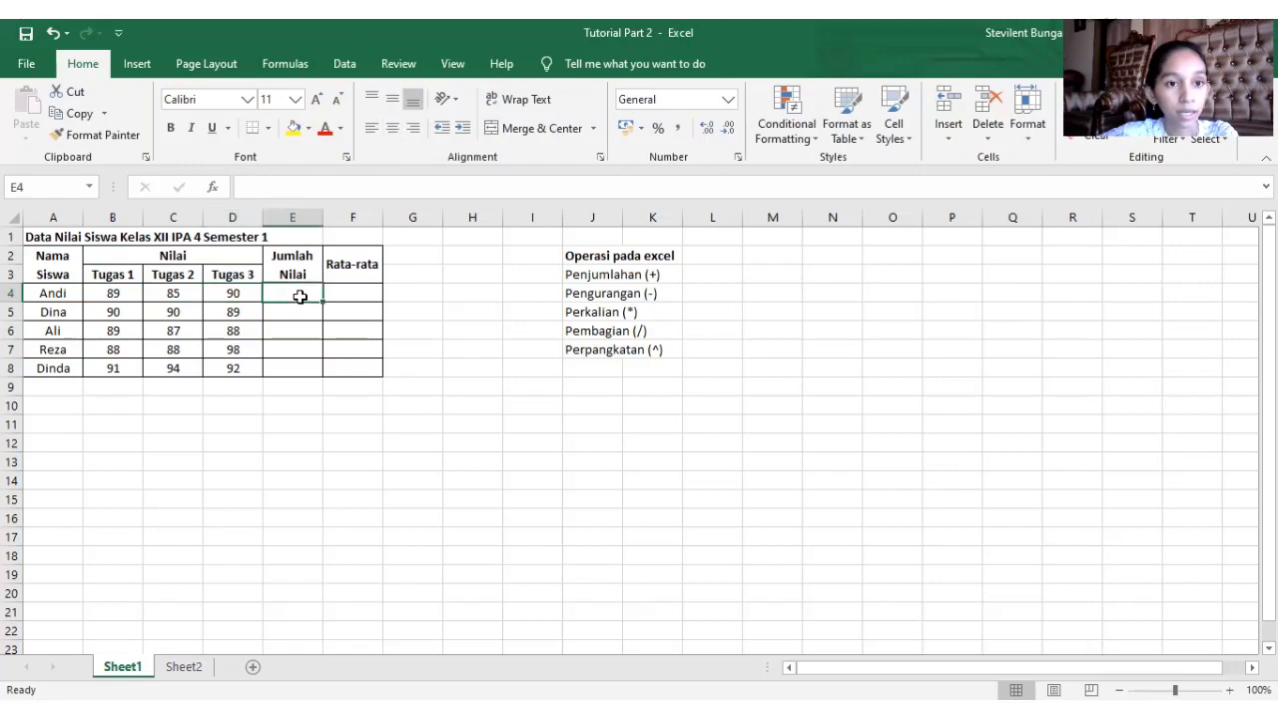
type("=")
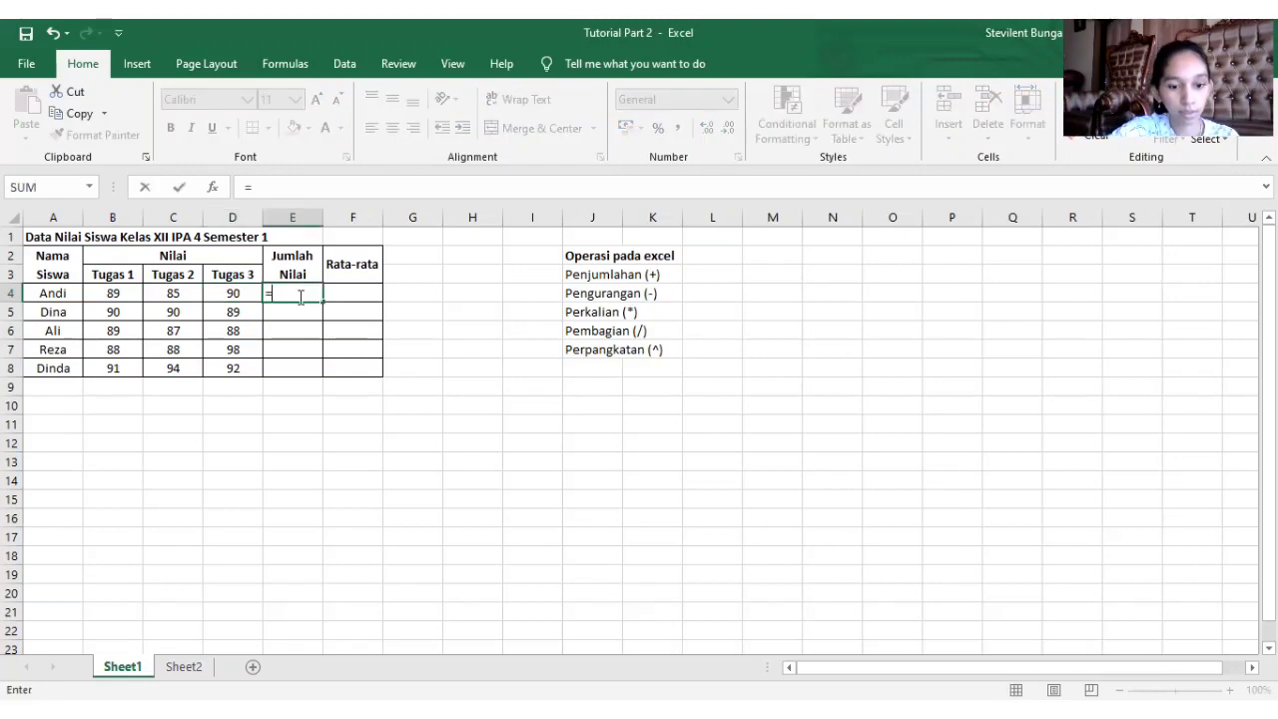
type("B4")
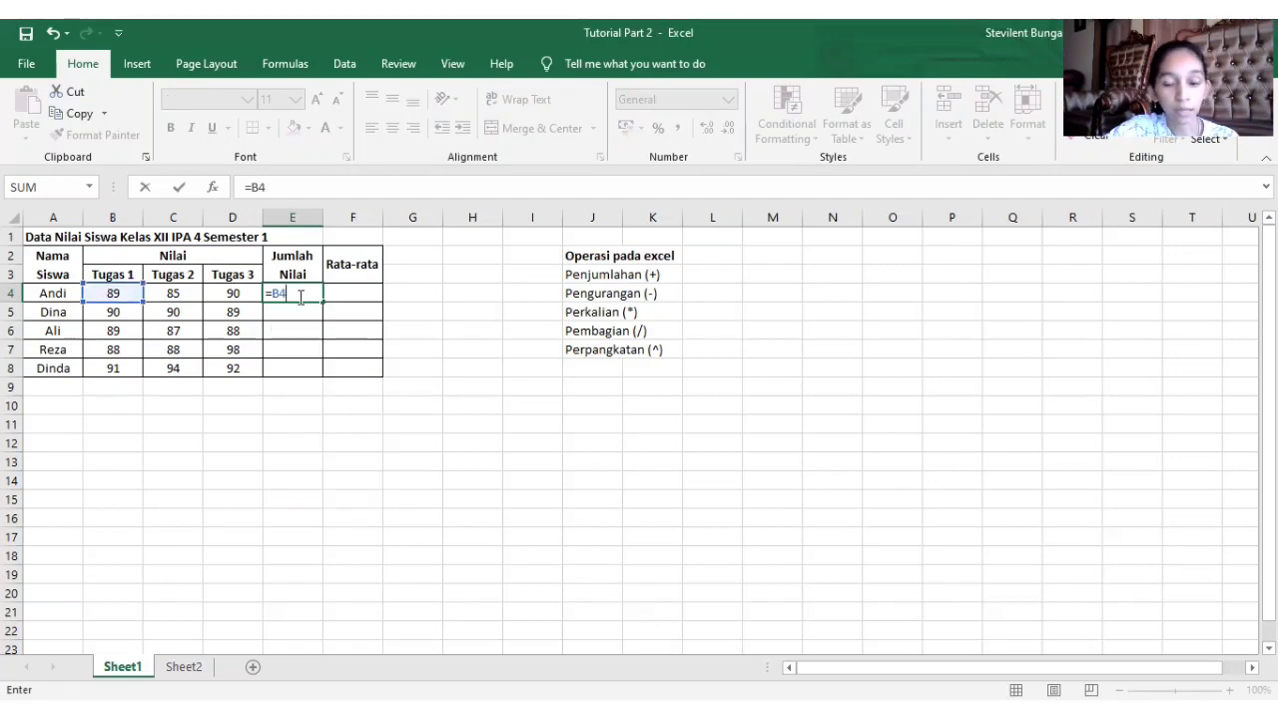
type("+")
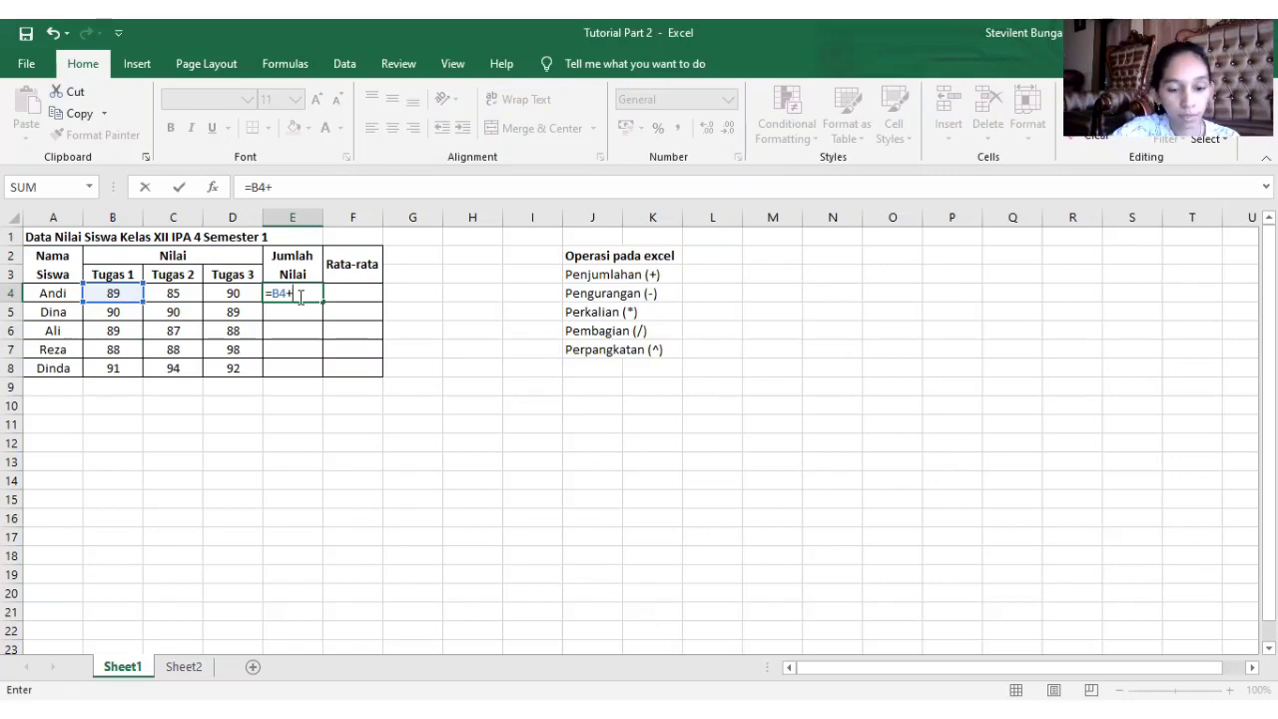
type("C")
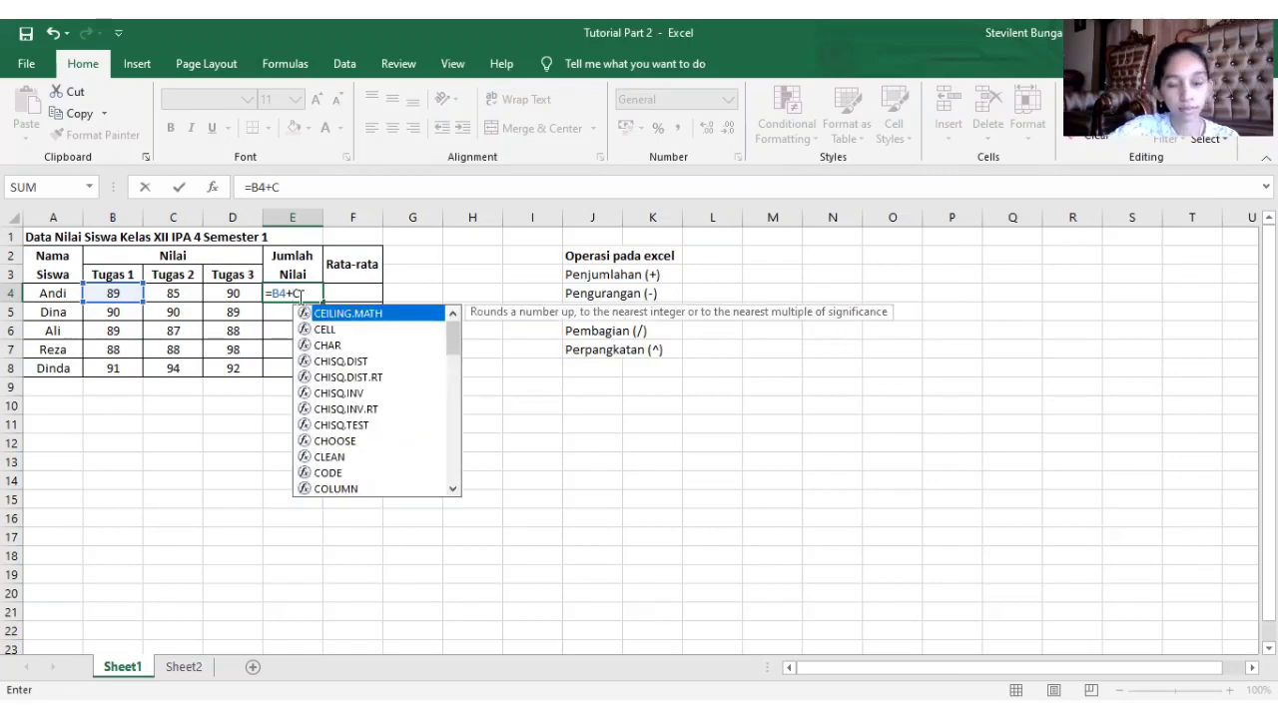
type("4+")
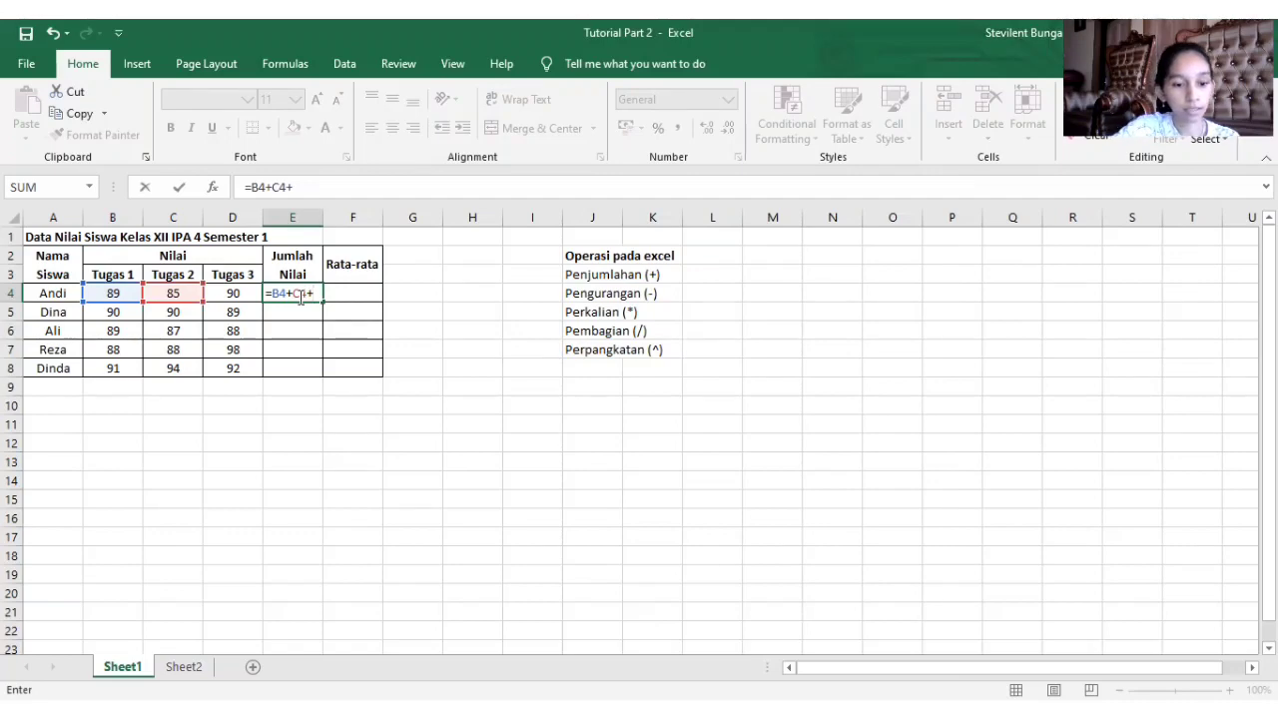
type("D4")
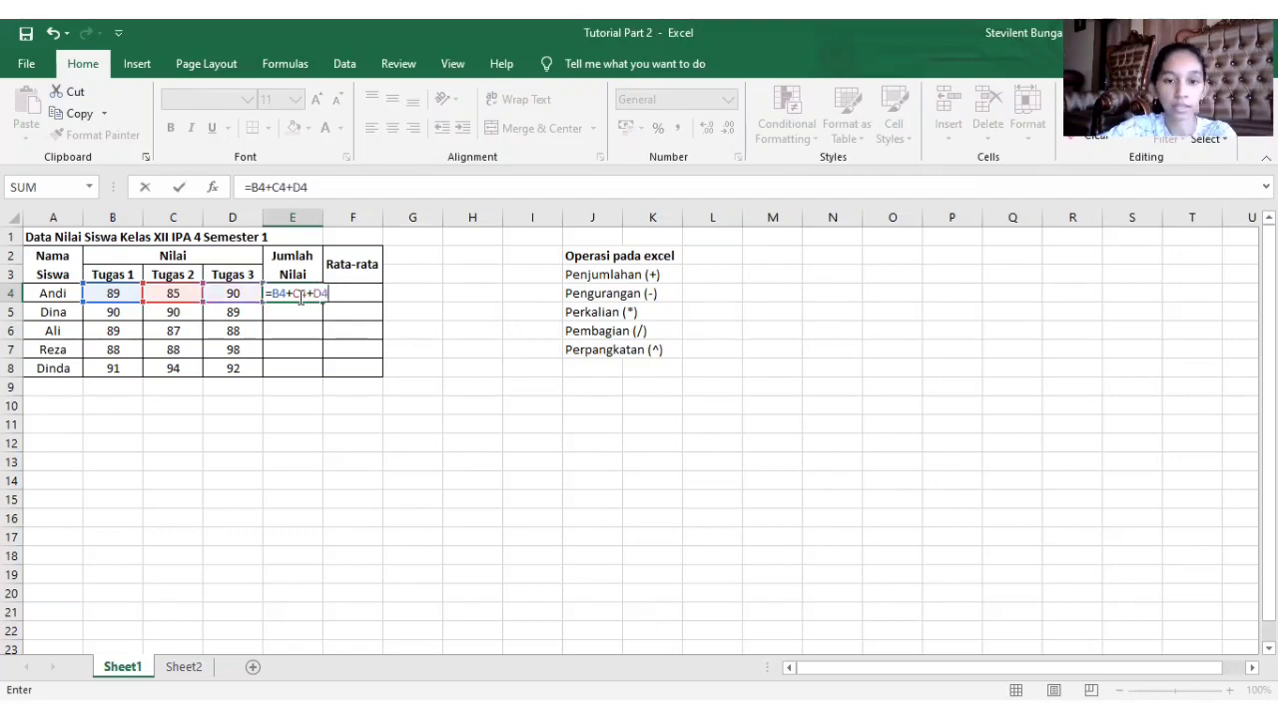
key("Return")
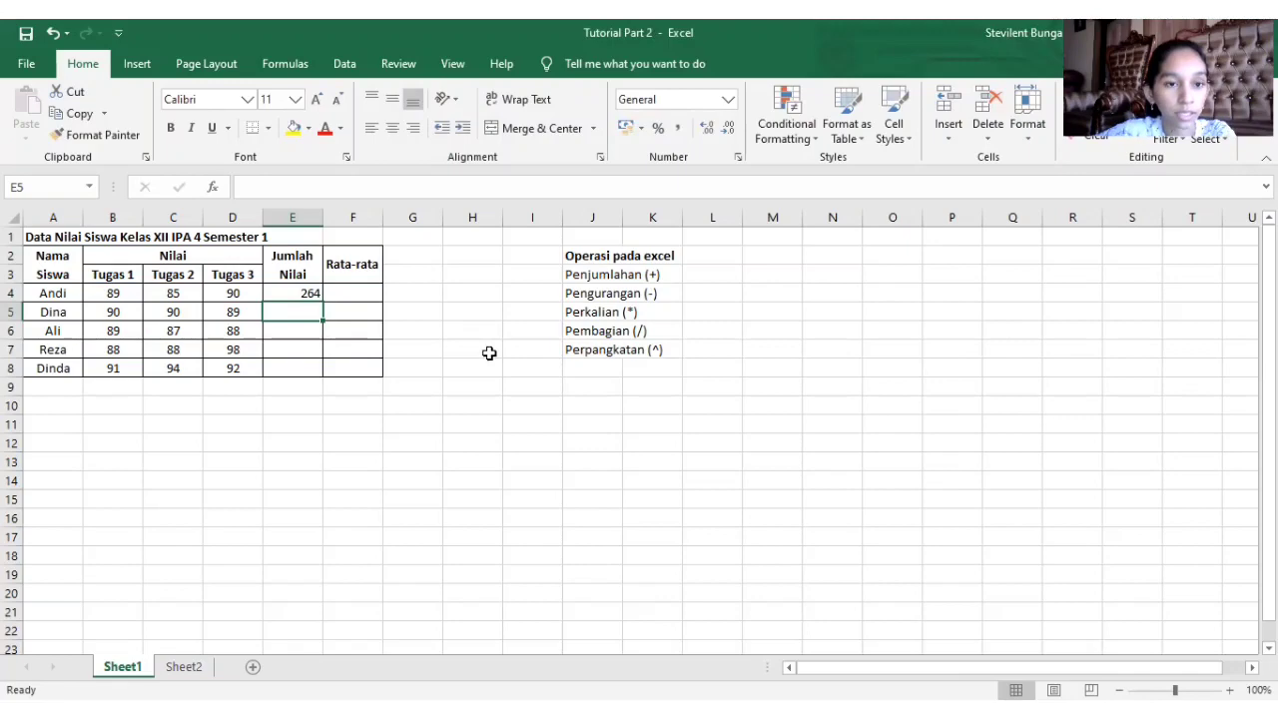
Fill the Jumlah Nilai formula from E4 down through E8 for the remaining students.
left_click(300, 292)
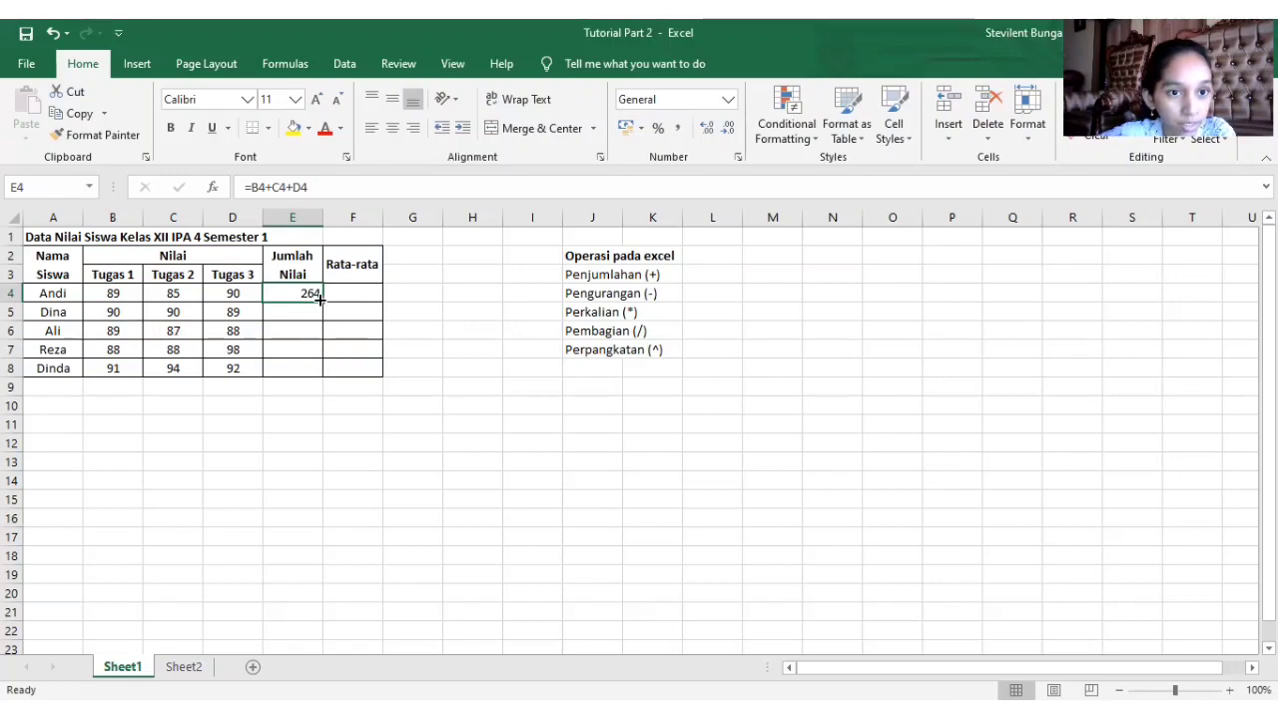
left_click_drag(319, 299, 316, 369)
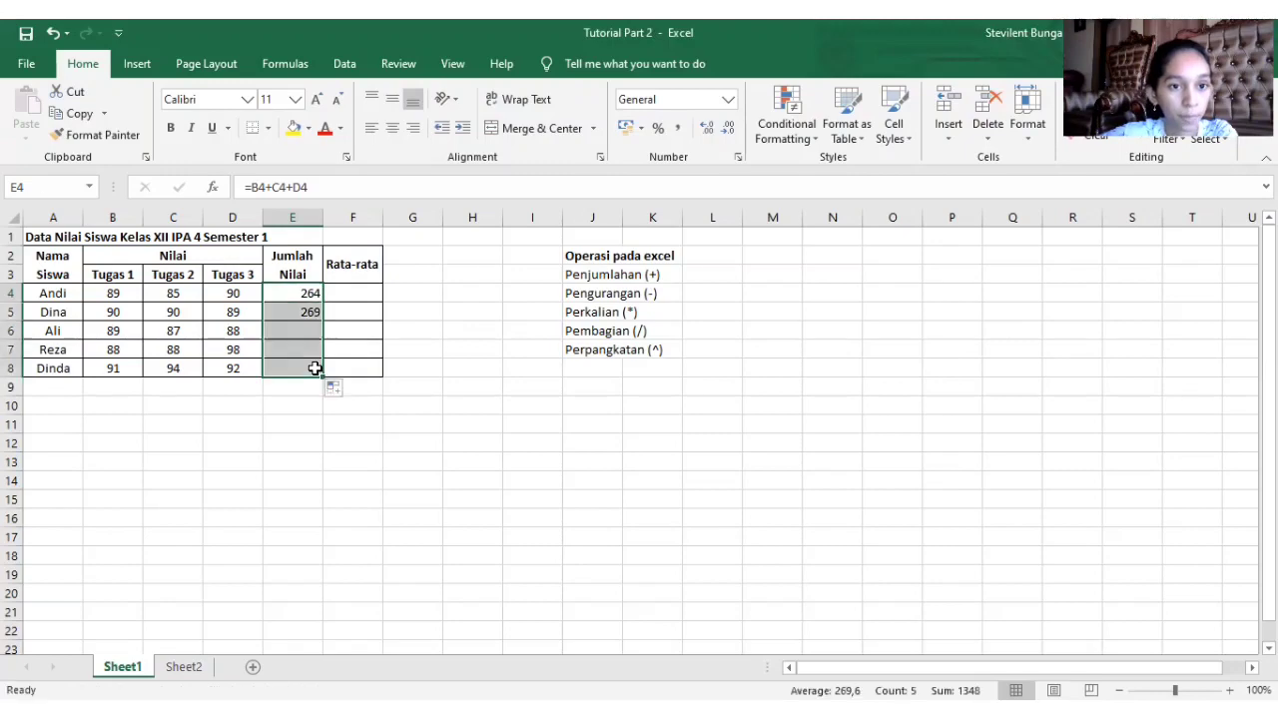
left_click(405, 387)
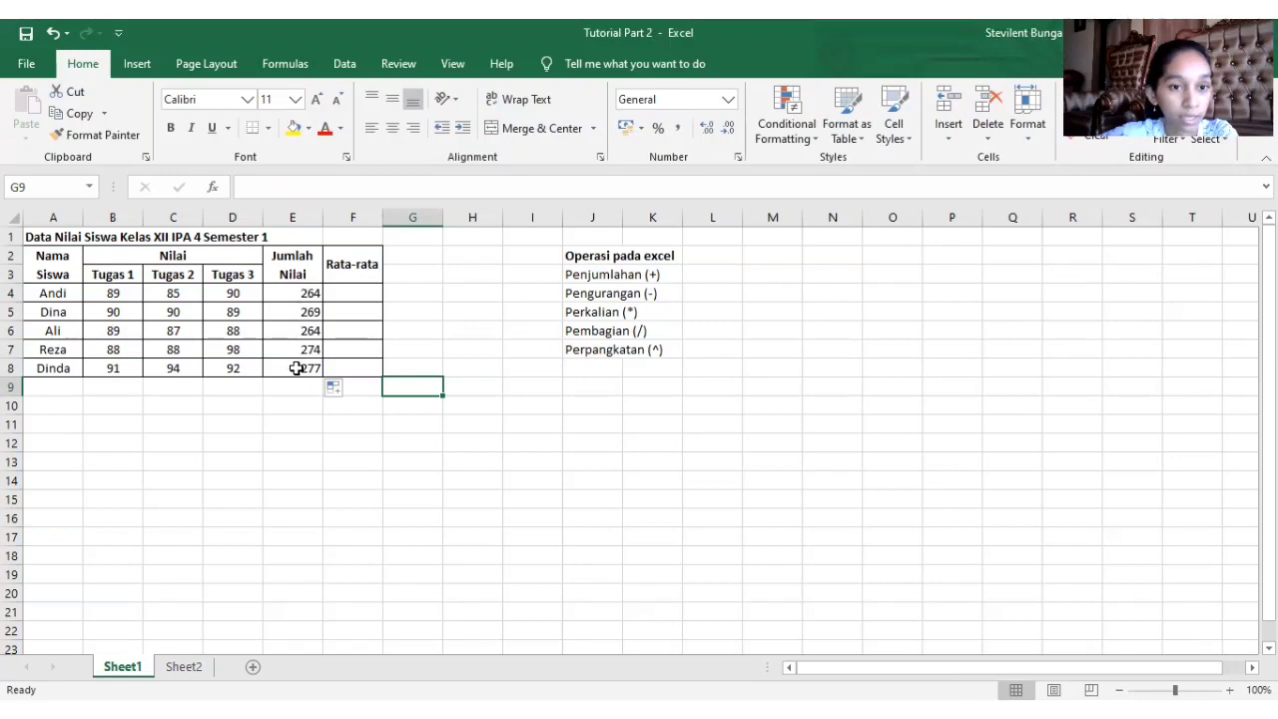
left_click(297, 294)
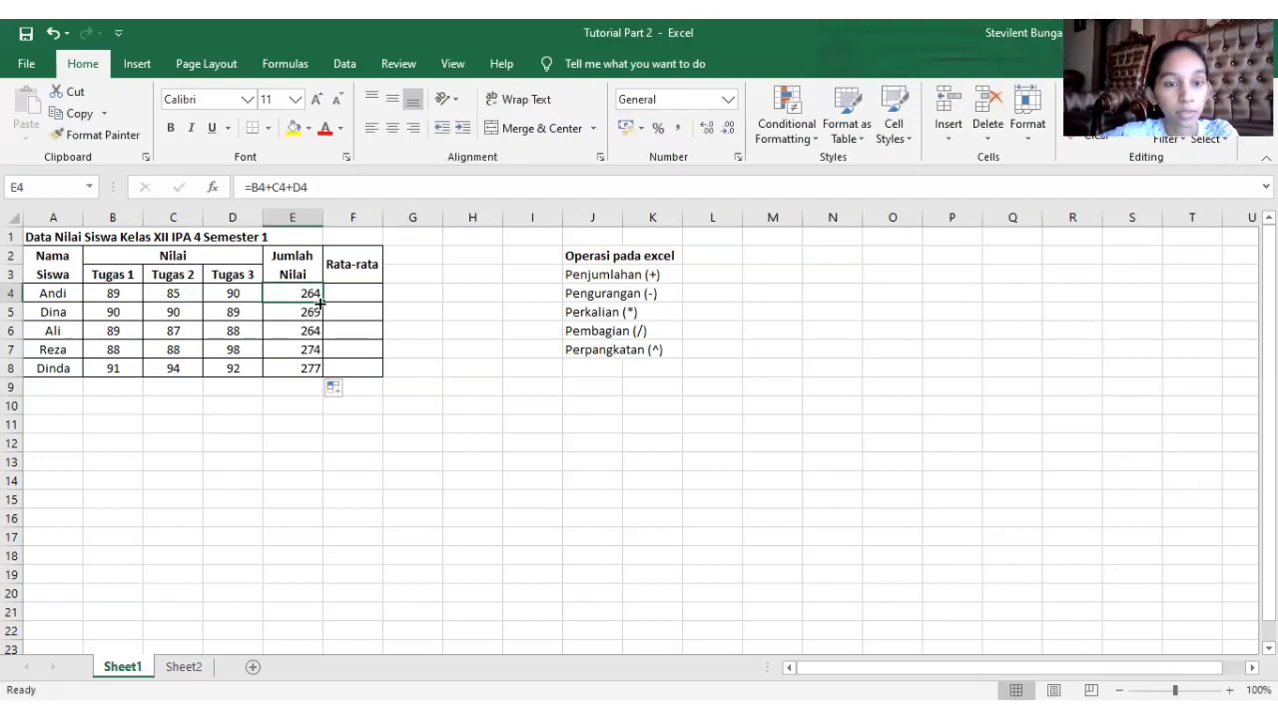
Calculate the first student's Rata-rata in F4 with the formula =E4/3.
left_click(284, 63)
left_click(419, 258)
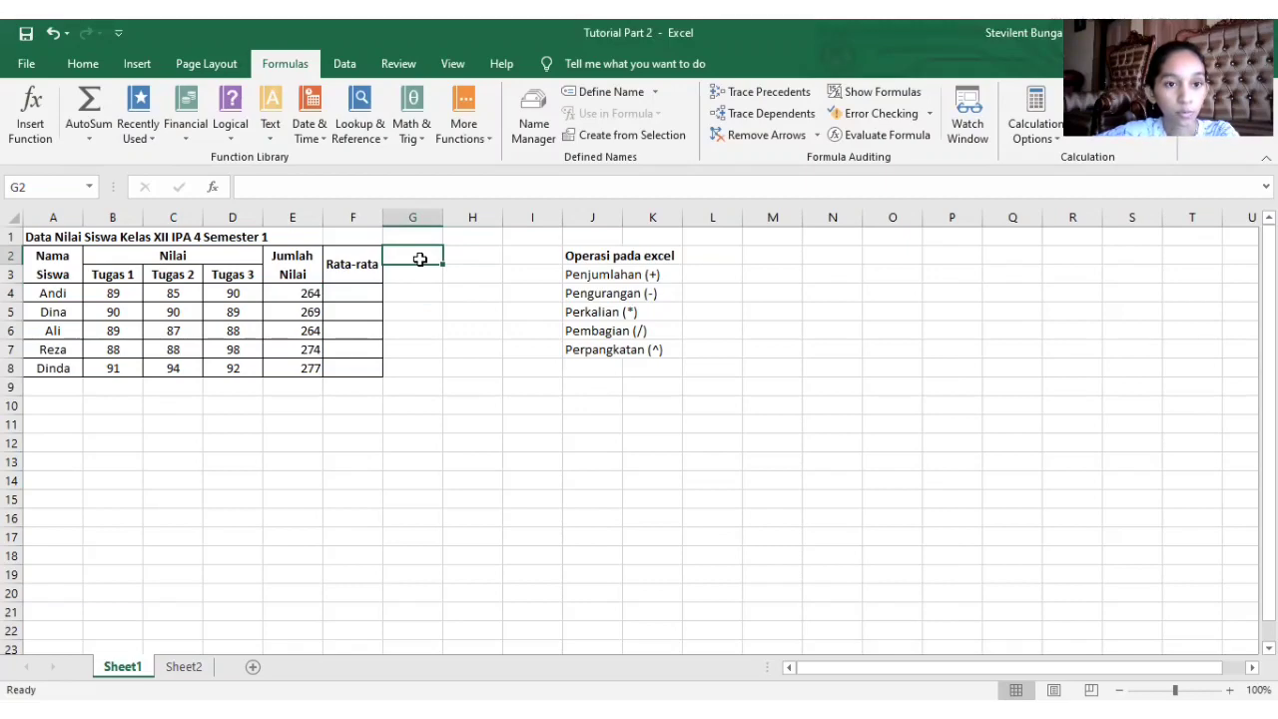
left_click(360, 292)
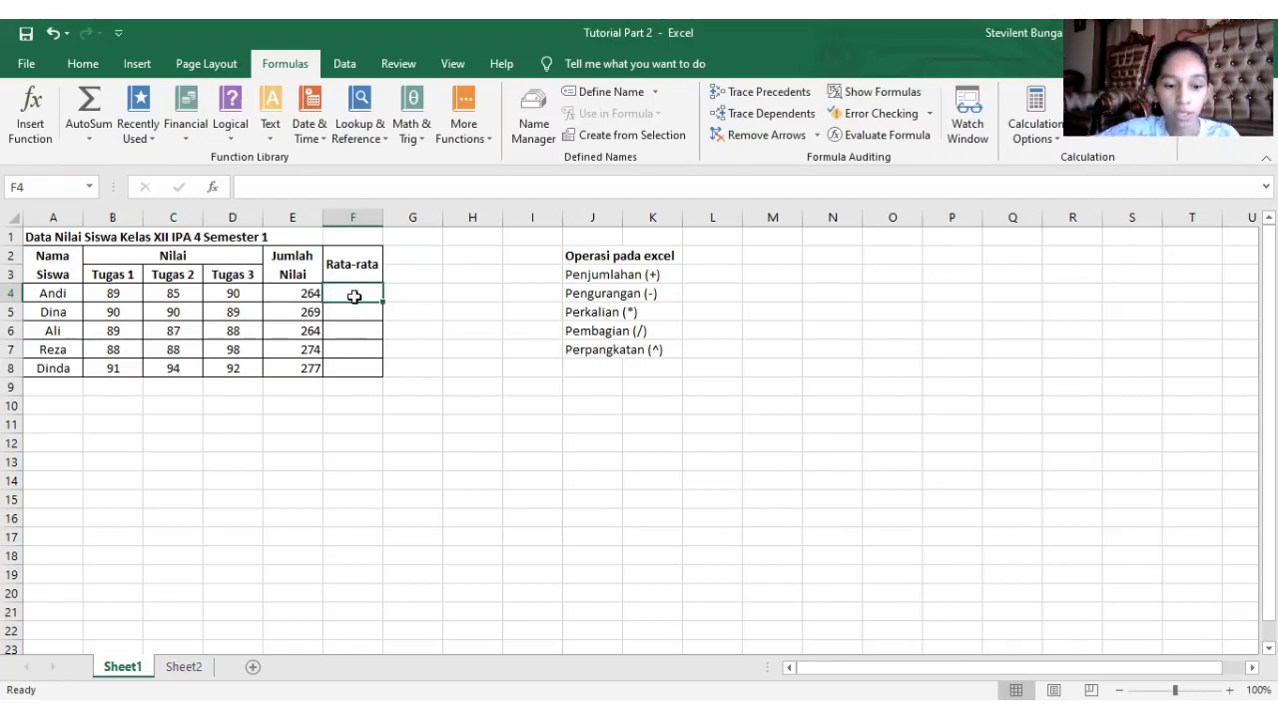
type("=")
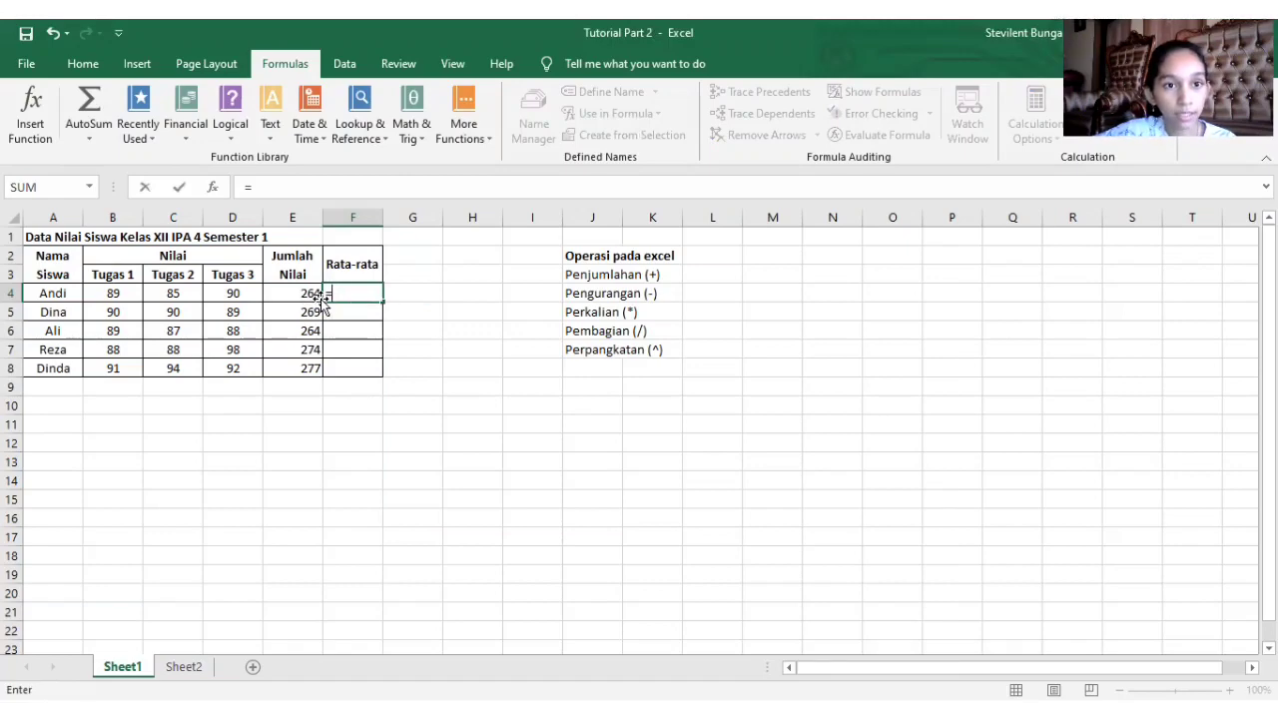
left_click(310, 294)
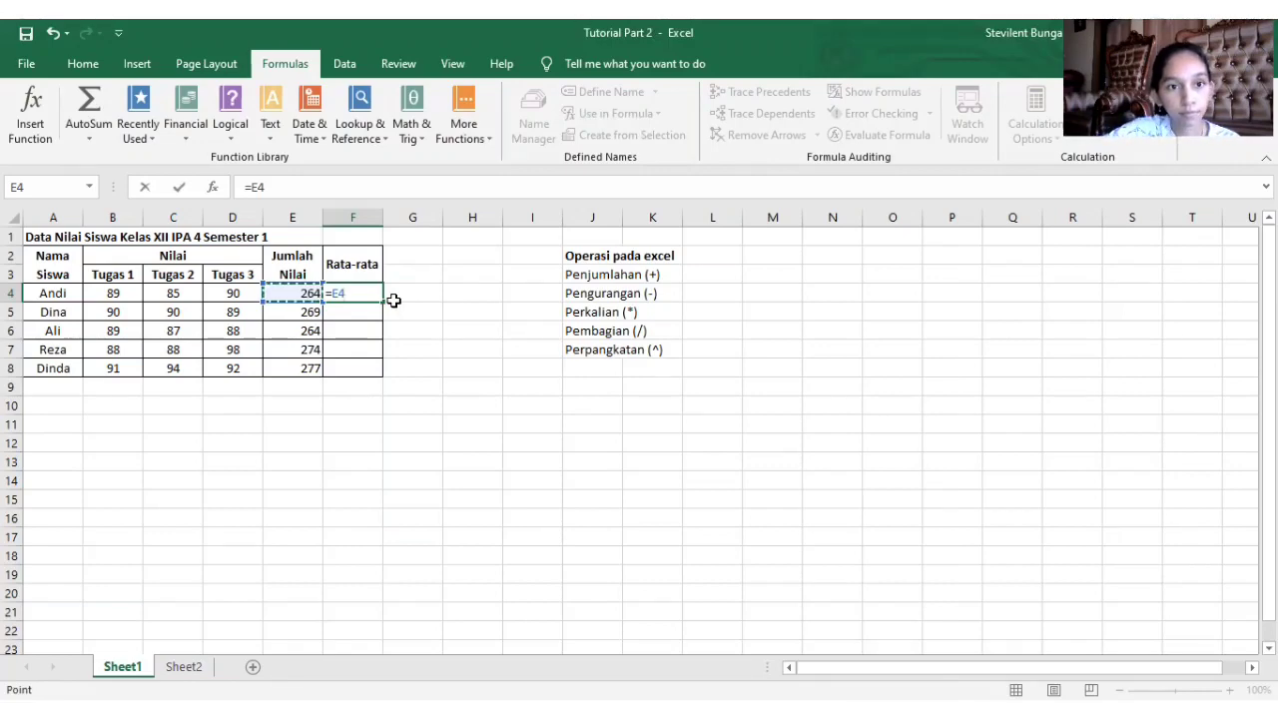
type("/")
key("BackSpace")
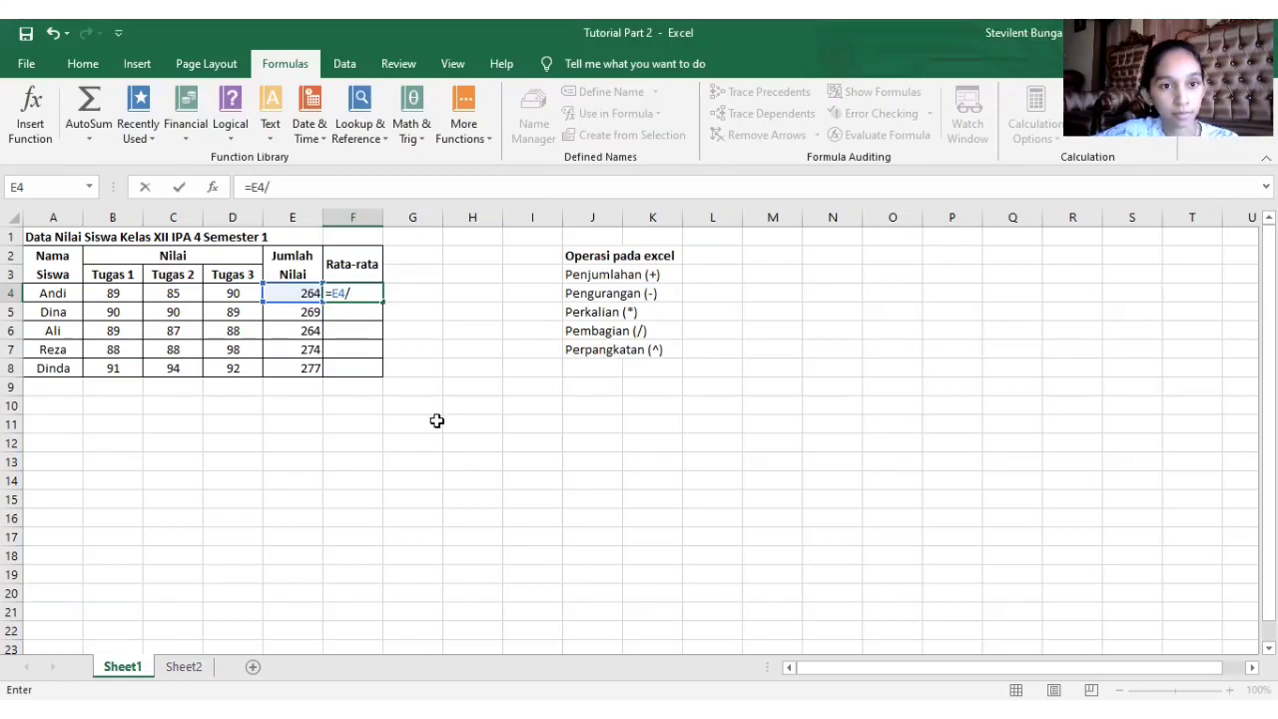
type("3")
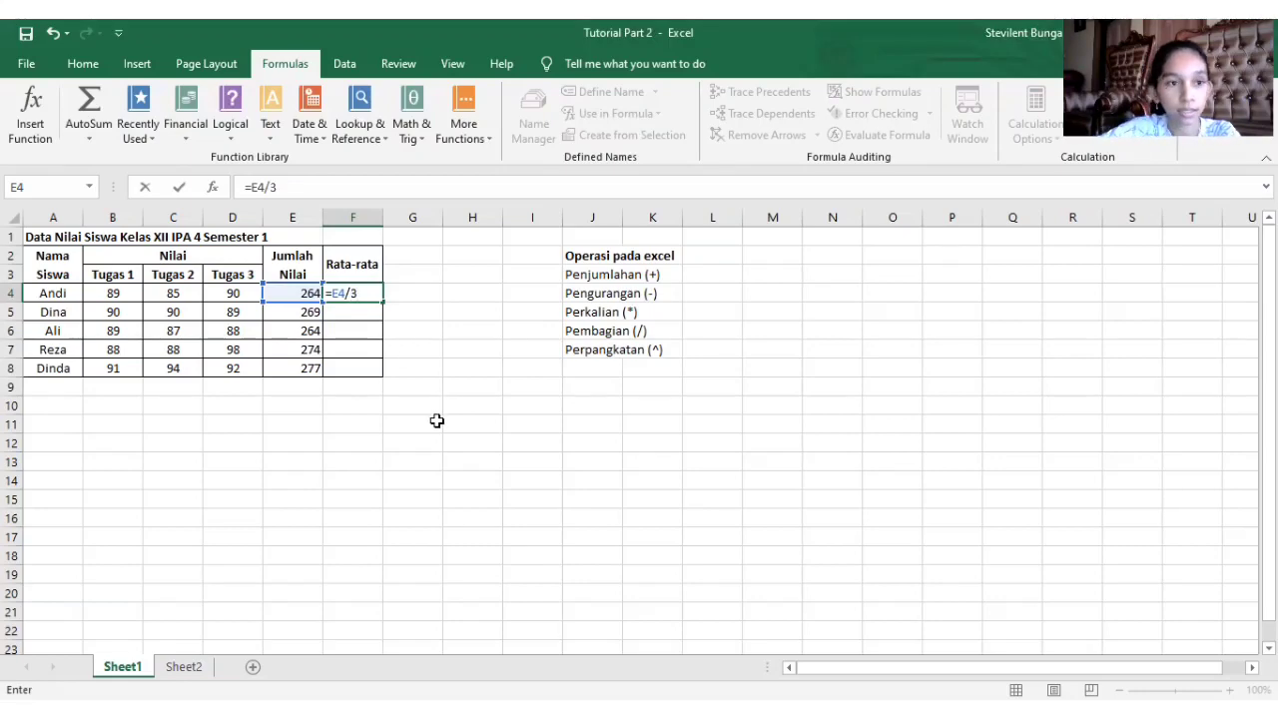
key("Return")
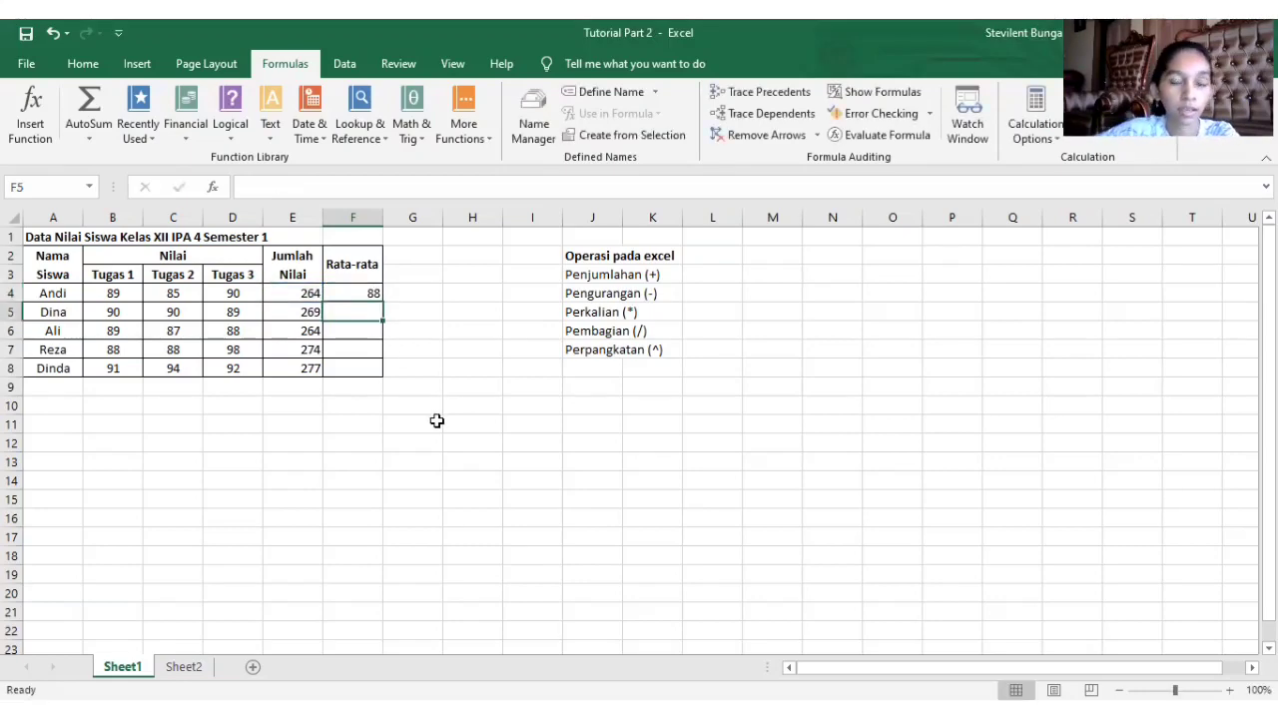
Fill the division-based Rata-rata formula from F4 down through F8.
left_click(370, 294)
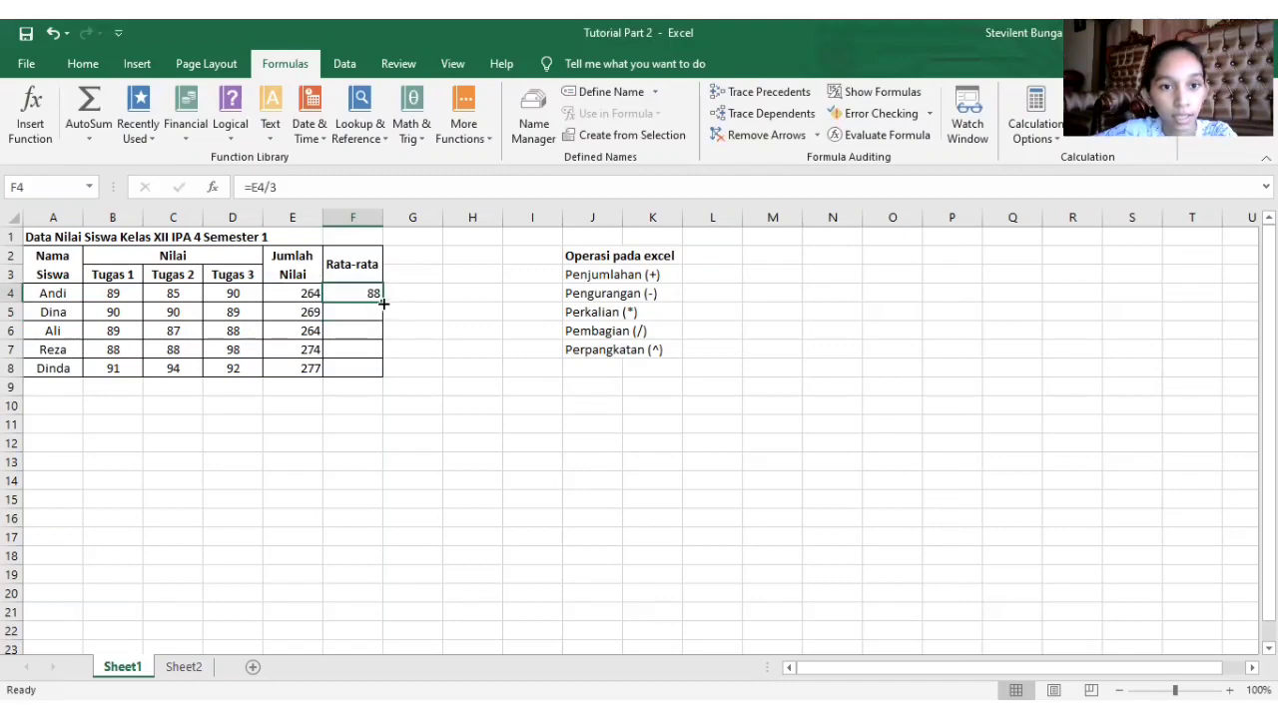
left_click_drag(383, 302, 373, 369)
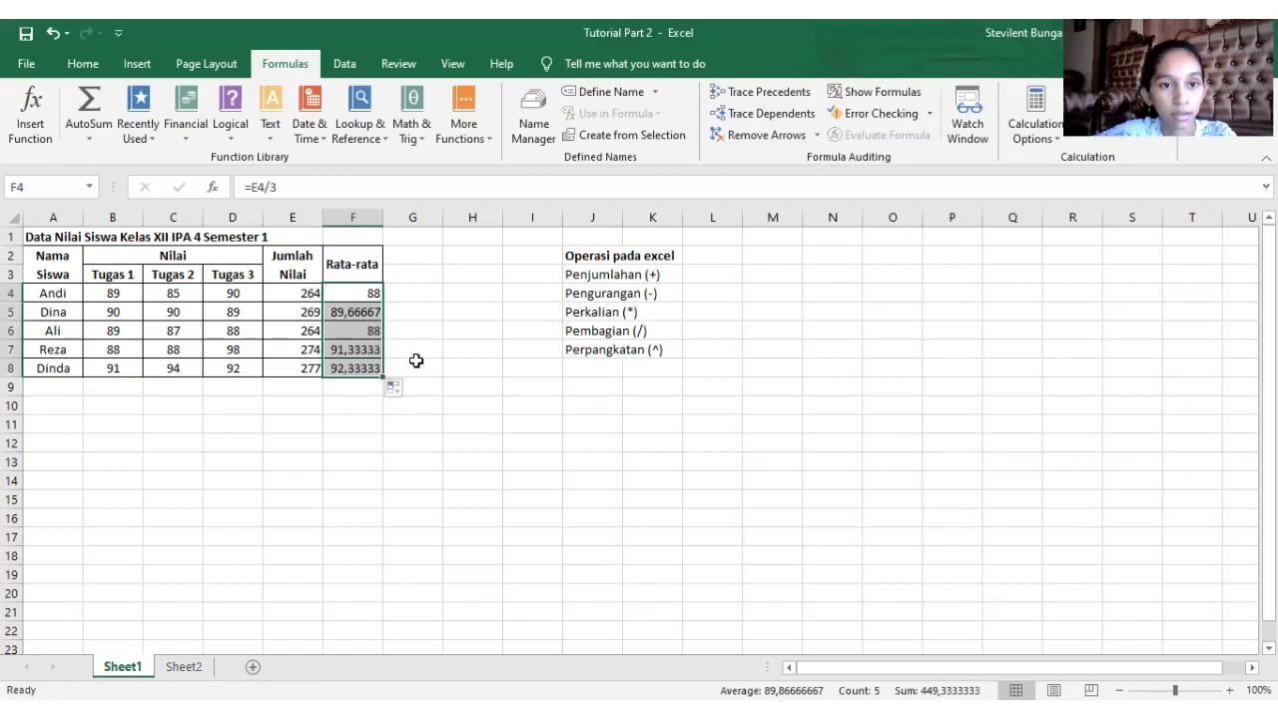
left_click(435, 354)
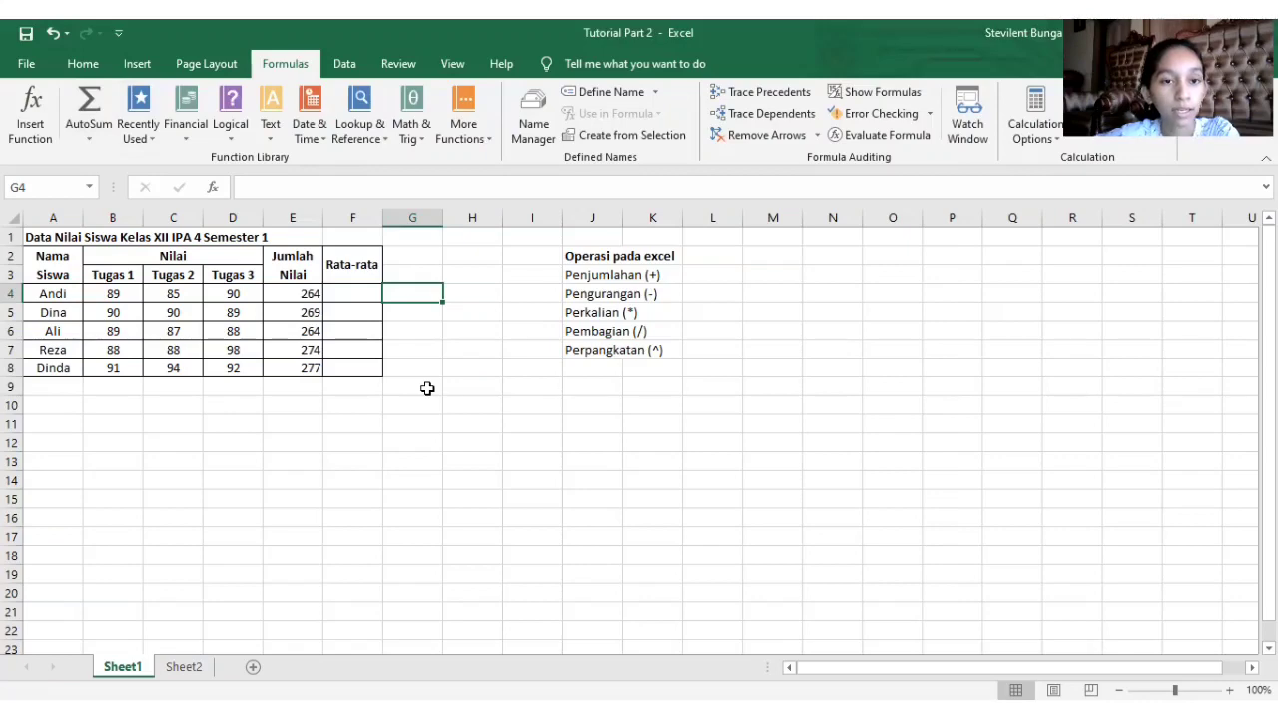
Insert the Average function in F4 over the three Tugas scores, giving =AVERAGE(B4:D4).
left_click(365, 290)
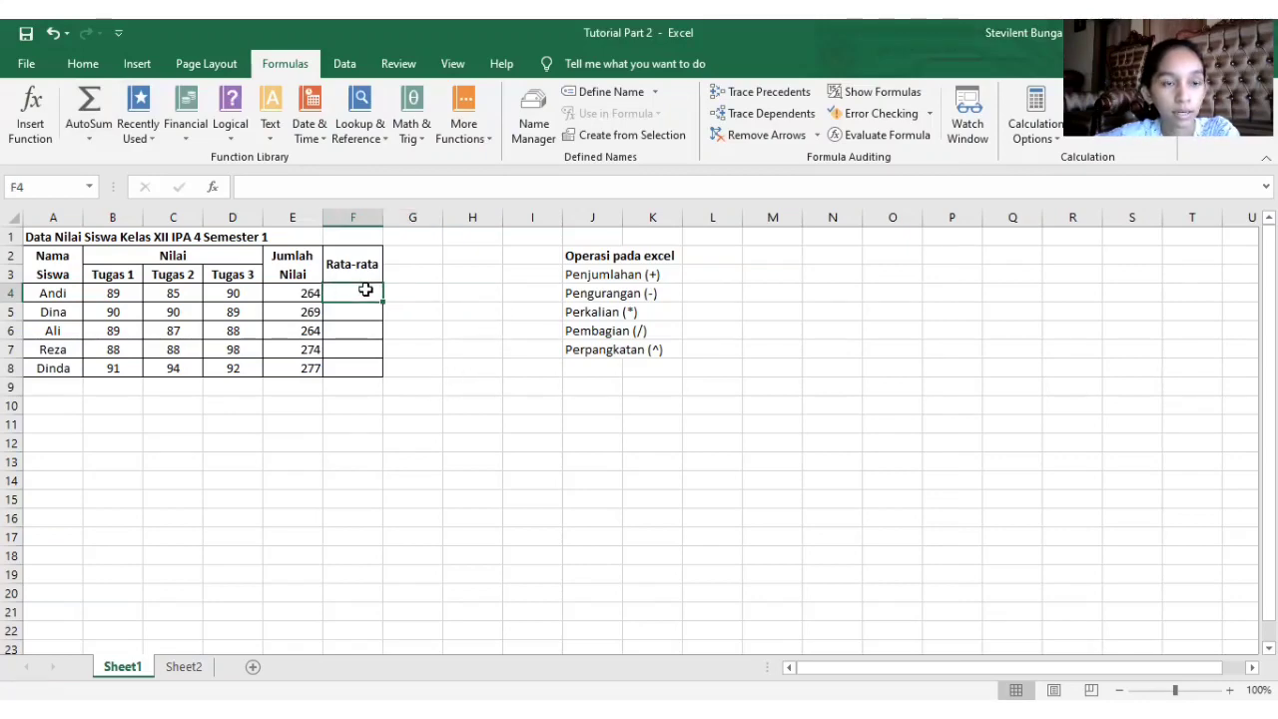
left_click(91, 138)
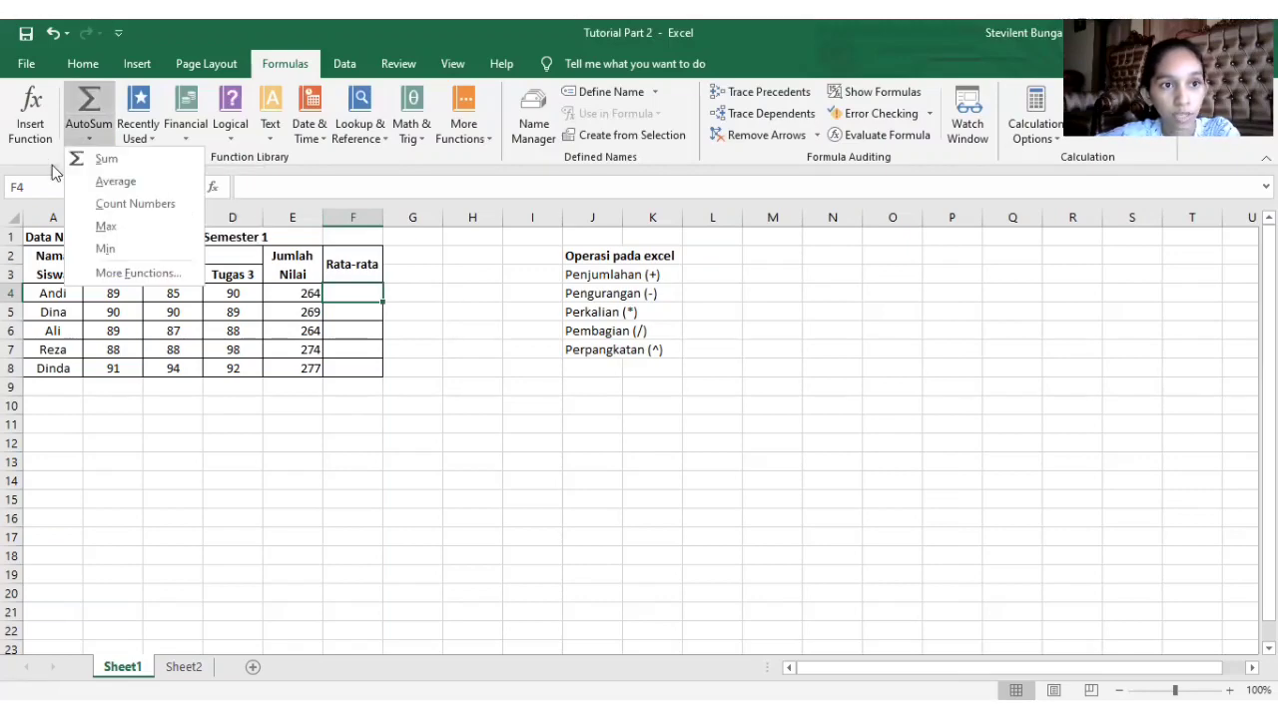
left_click(116, 181)
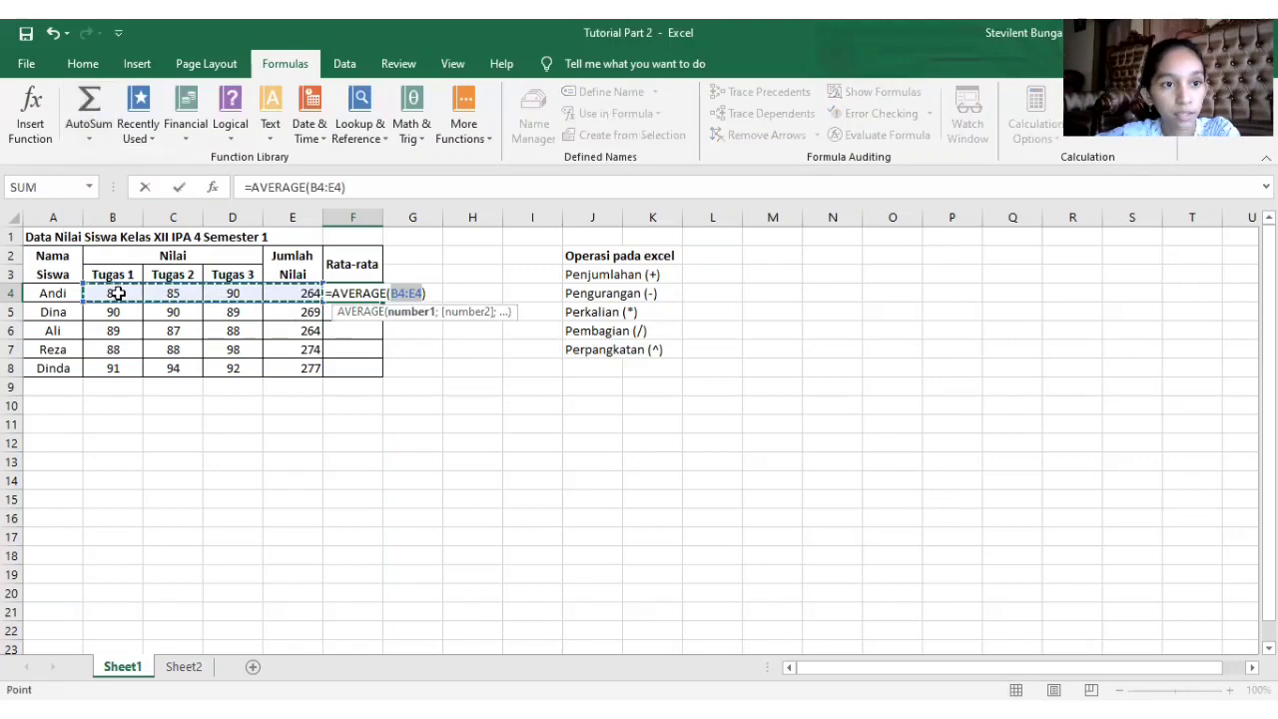
left_click(139, 293)
left_click_drag(139, 293, 217, 294)
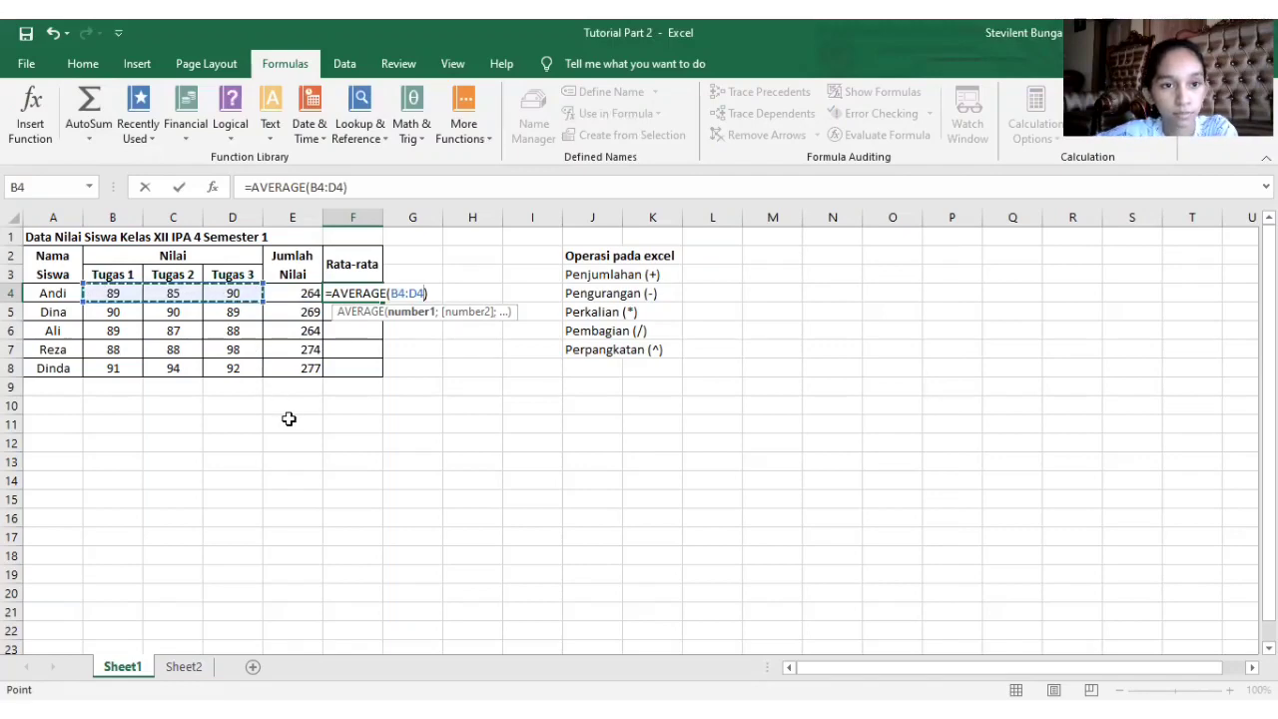
key("Return")
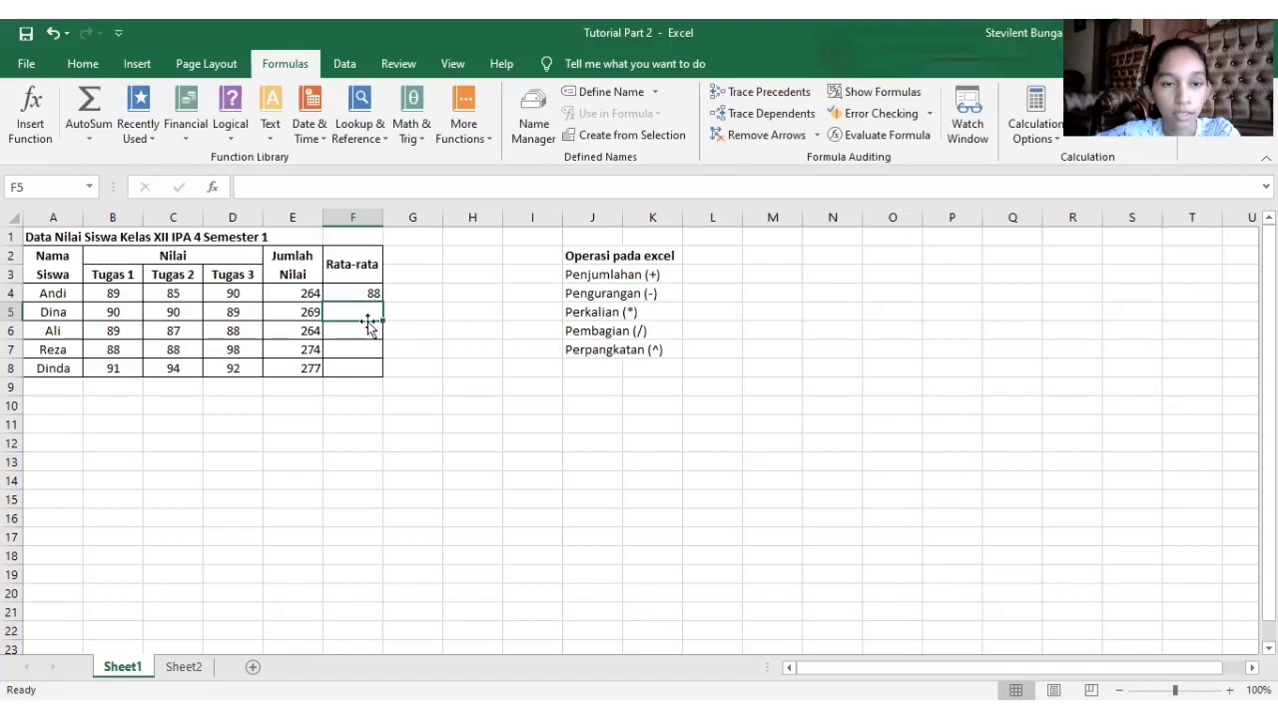
Fill the AVERAGE formula from F4 down through F8 for the remaining students.
left_click(359, 291)
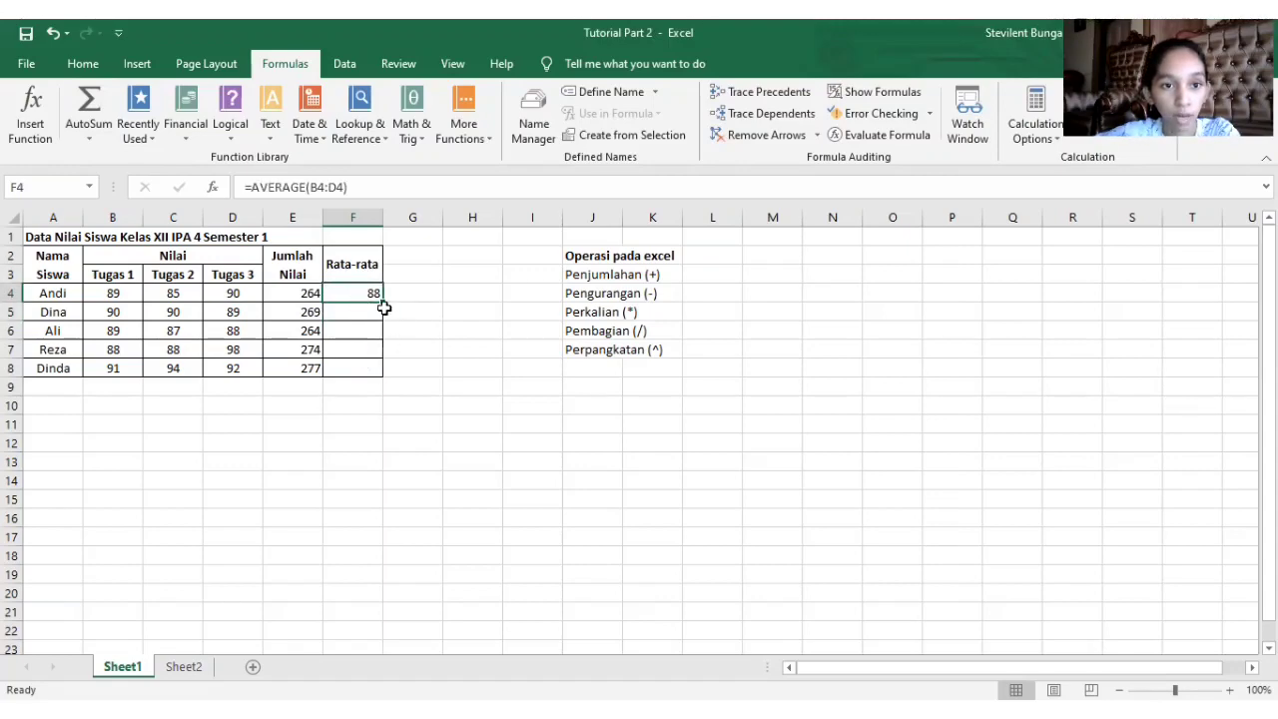
left_click_drag(383, 301, 379, 373)
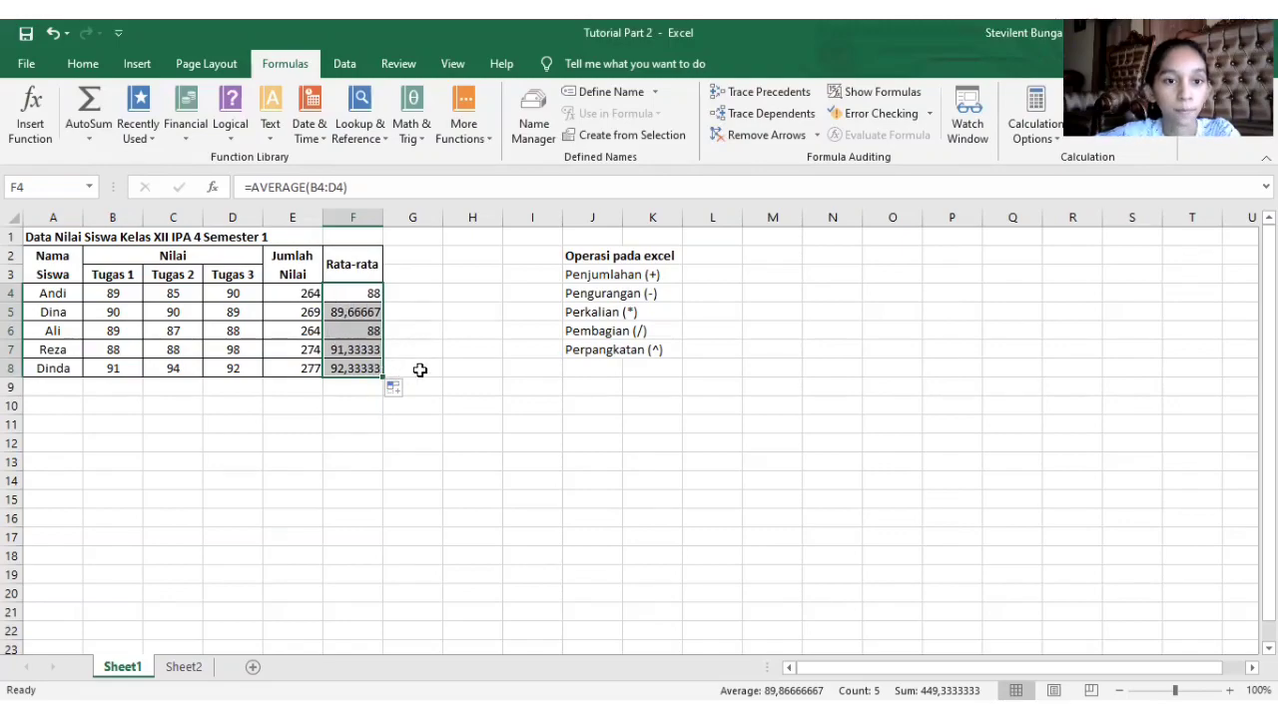
left_click(421, 370)
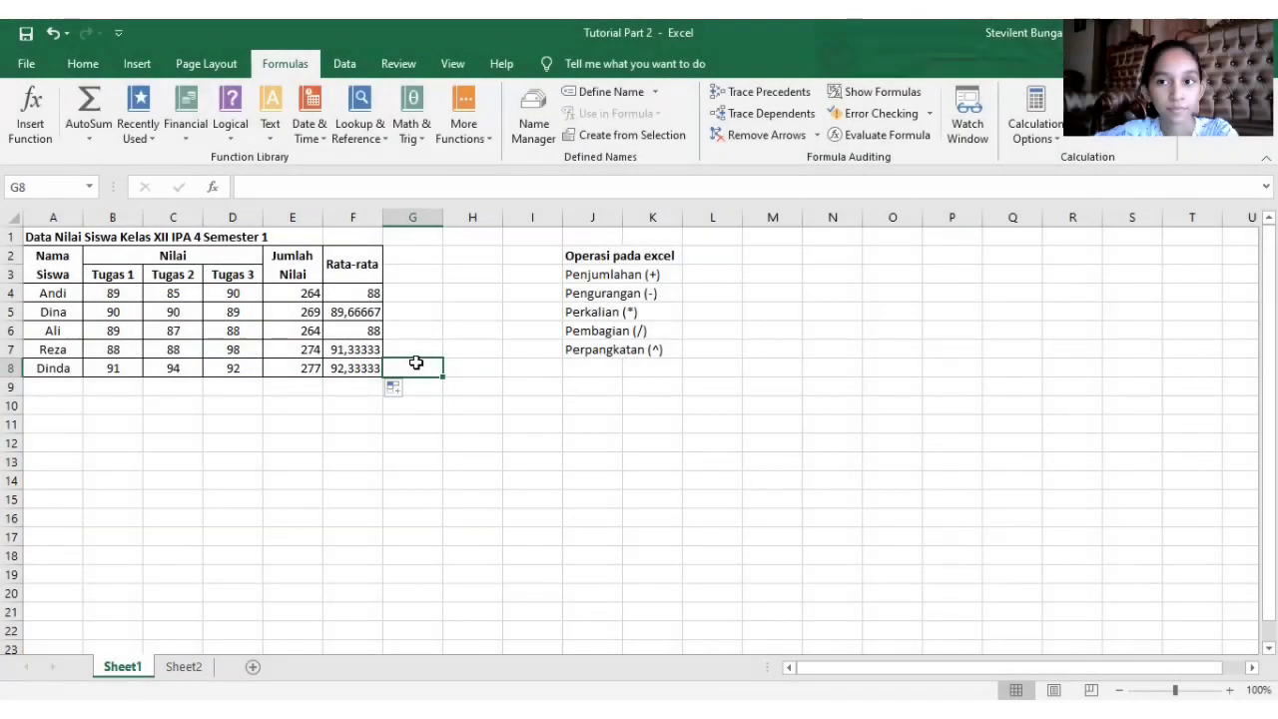